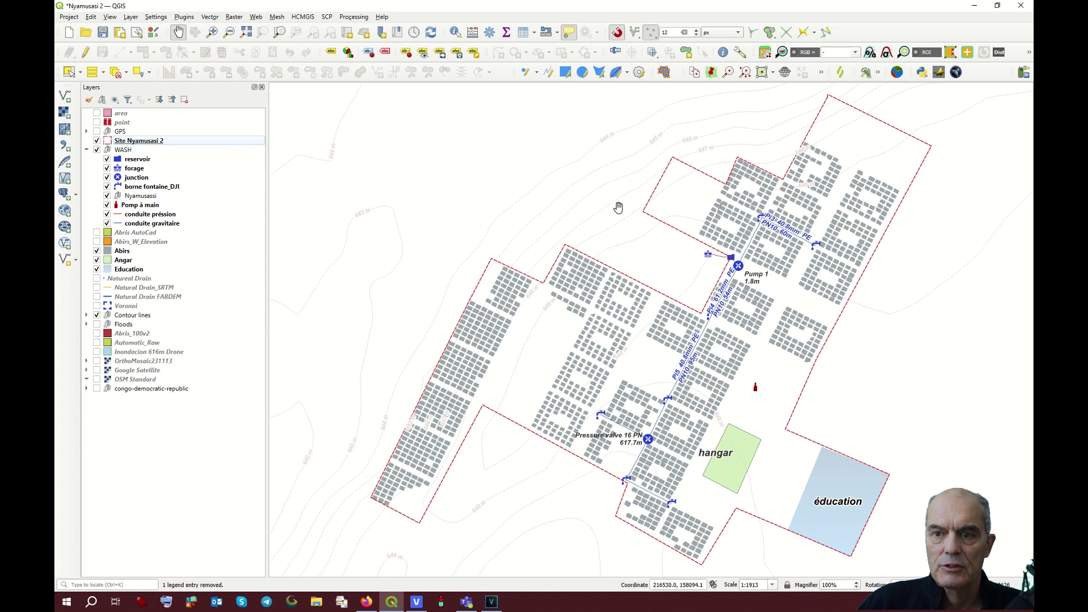
Hide the WASH, Education, Angar and Contour lines layers in the Layers panel
drag(685, 266, 642, 265)
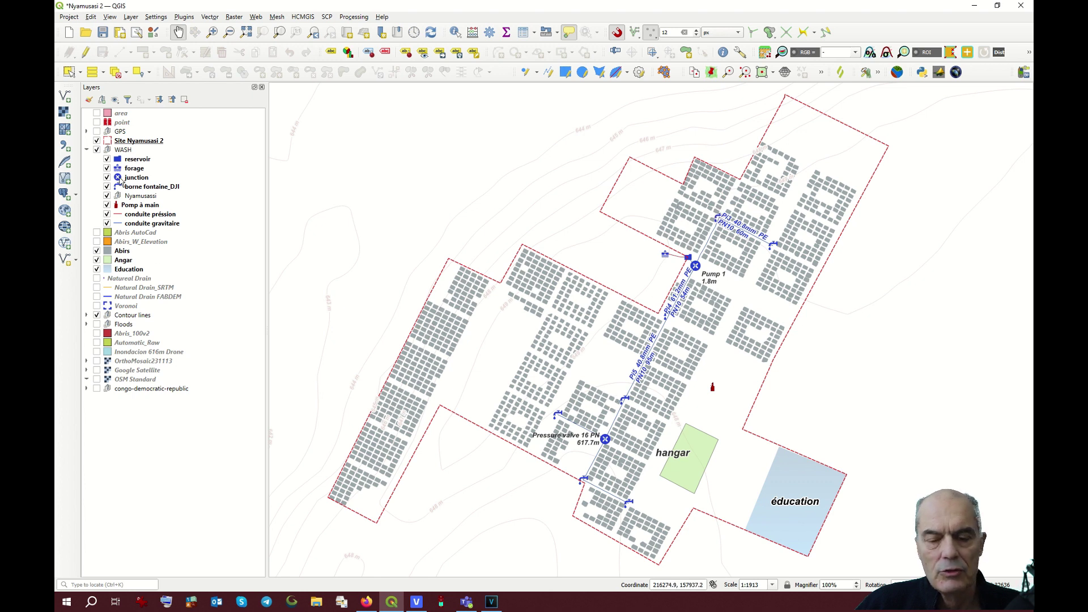
click(97, 150)
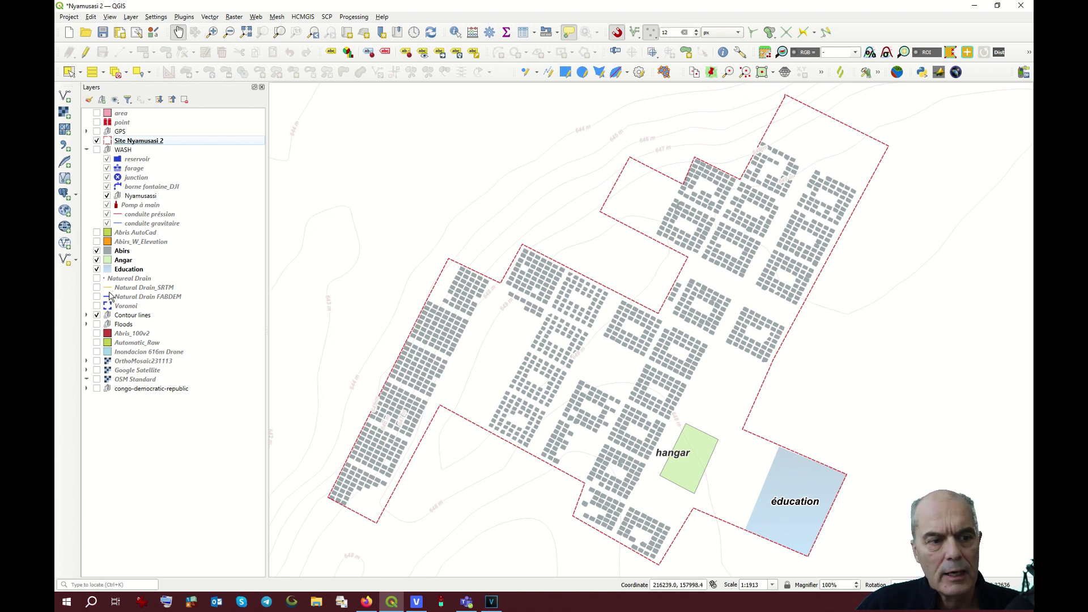
click(97, 271)
click(97, 261)
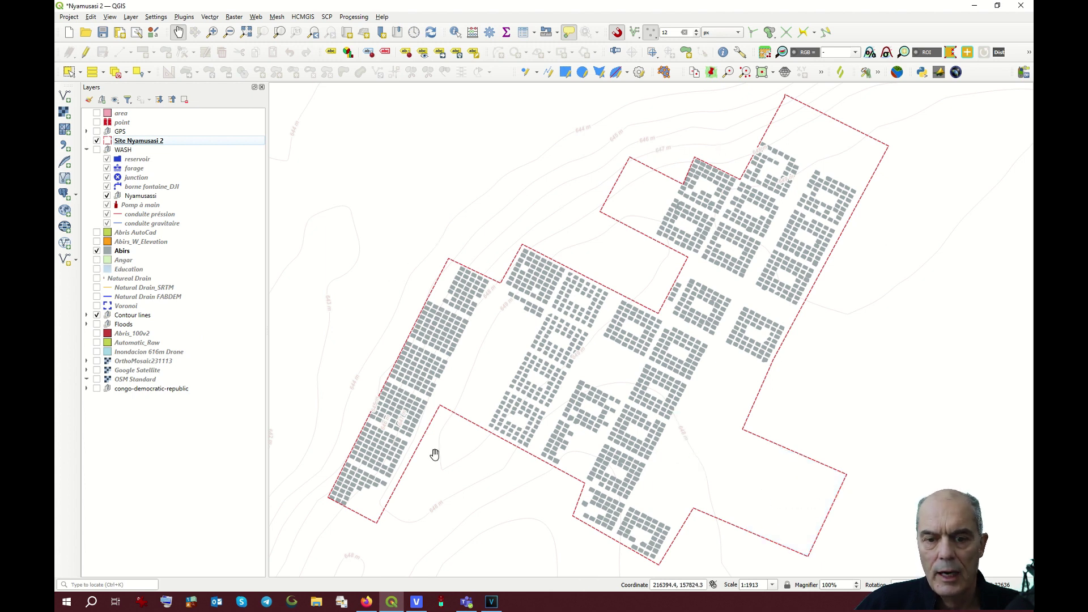
scroll(502, 340, up, 2)
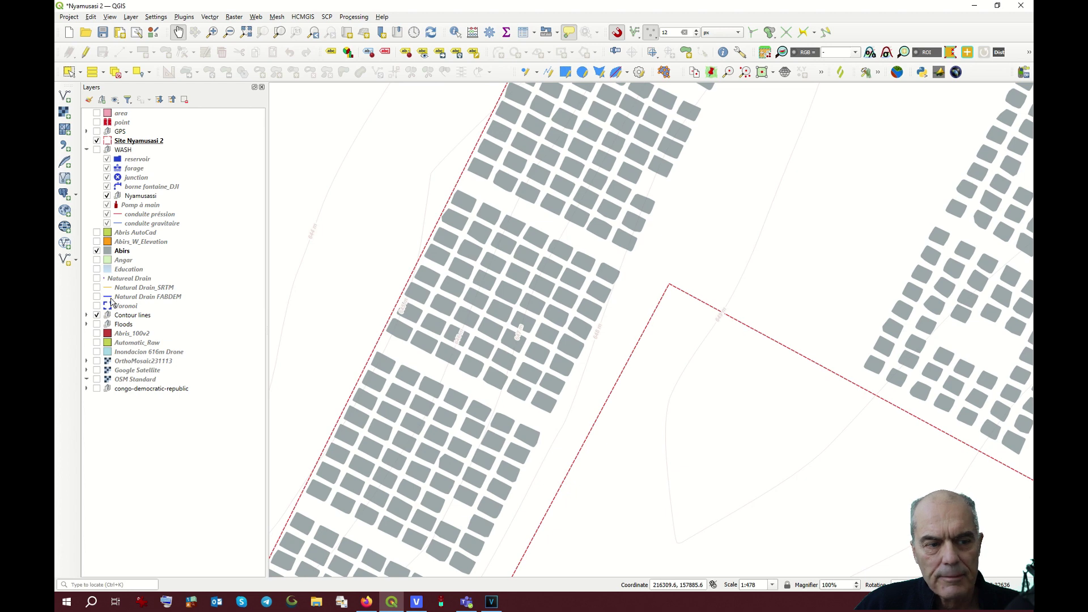
click(98, 315)
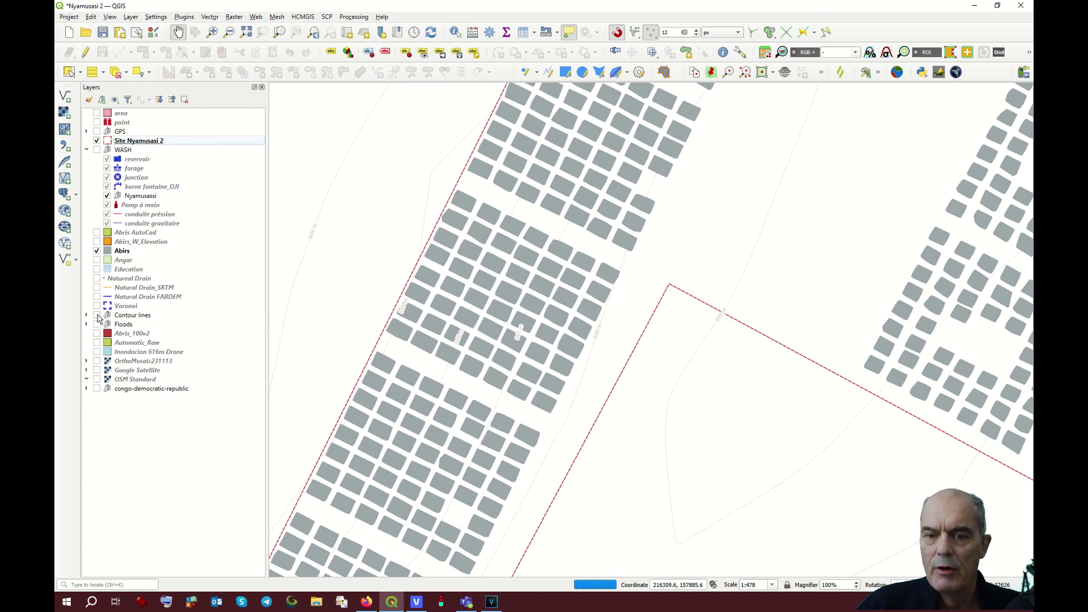
Zoom and pan to center the Site Nyamusasi 2 boundary and shelters in the map
scroll(479, 309, down, 1)
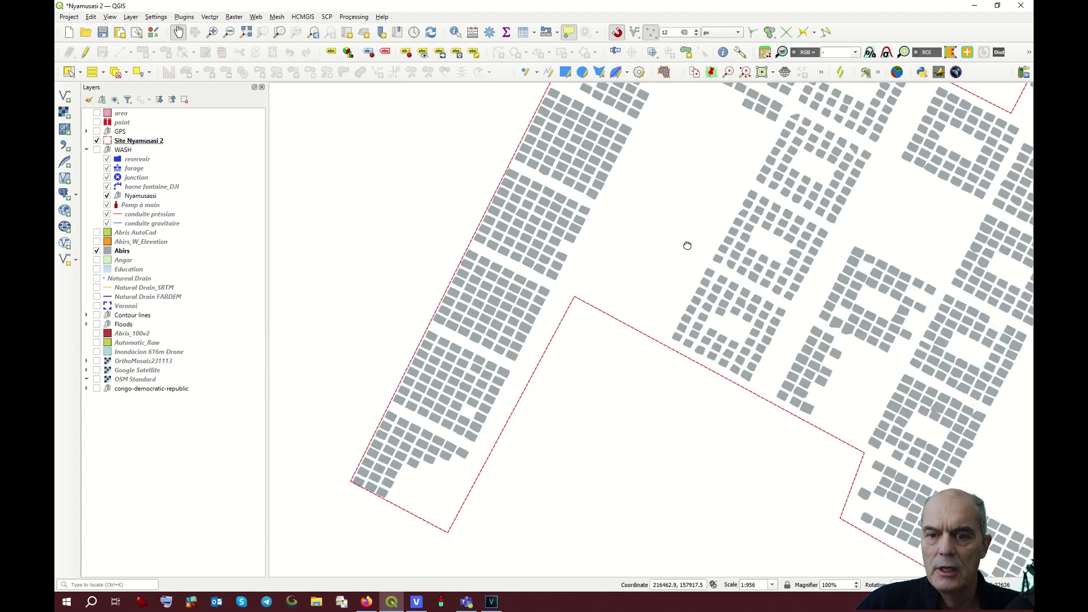
drag(687, 245, 525, 328)
scroll(585, 286, down, 1)
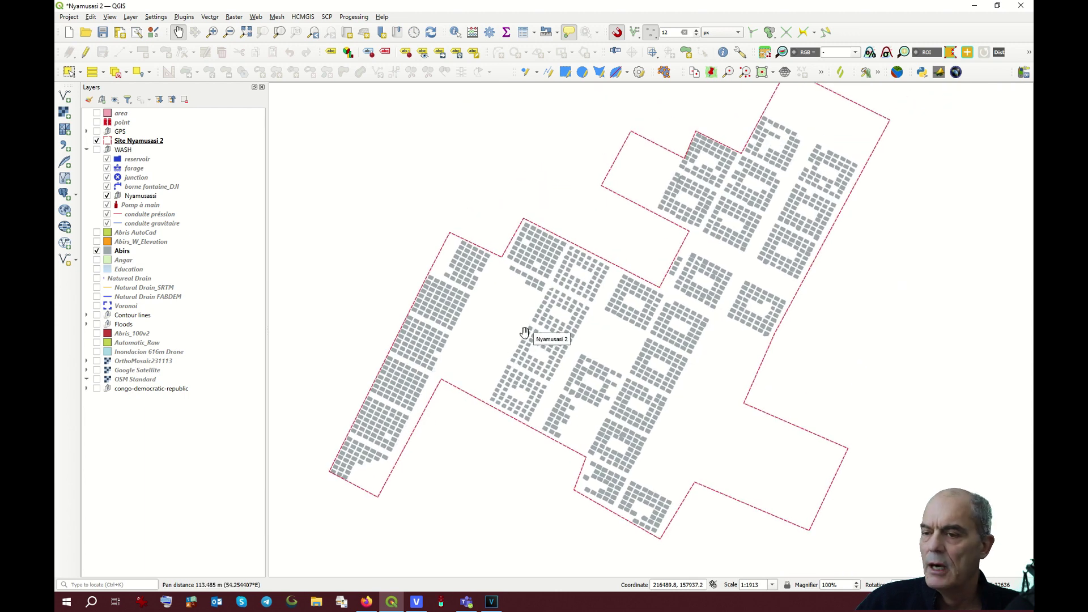
drag(646, 284, 634, 305)
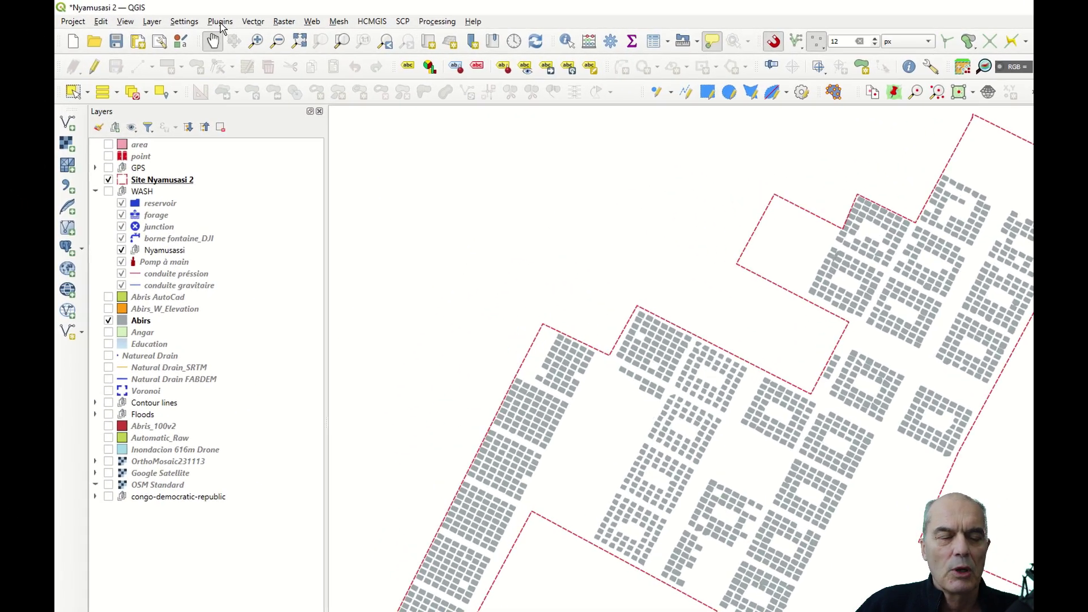
click(184, 17)
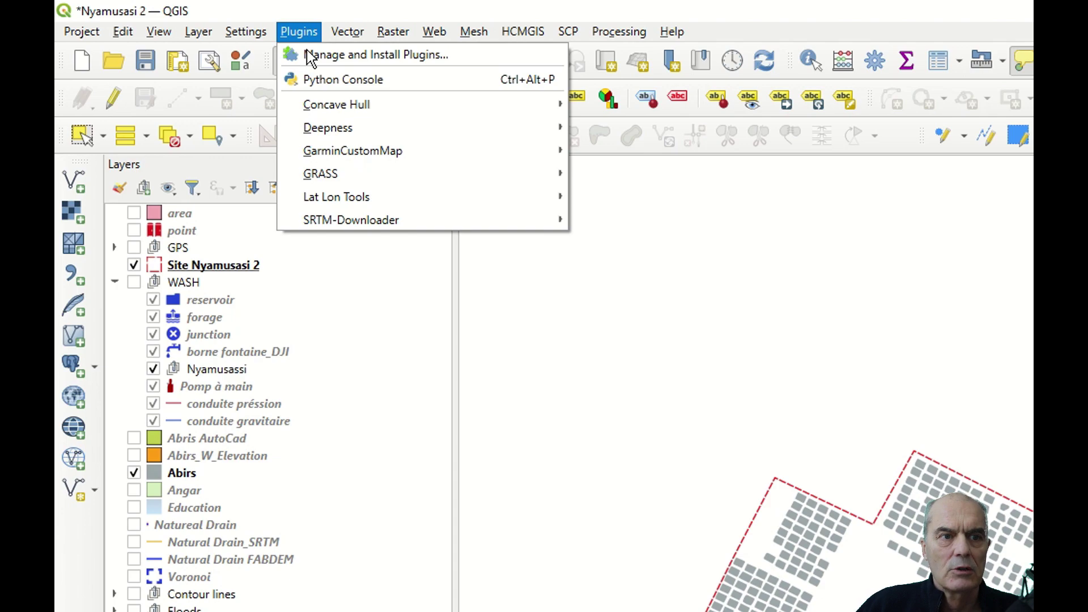
Search 'Garm' in the plugin manager to confirm GarminCustomMap 3.4.2 is installed, then close it
click(307, 50)
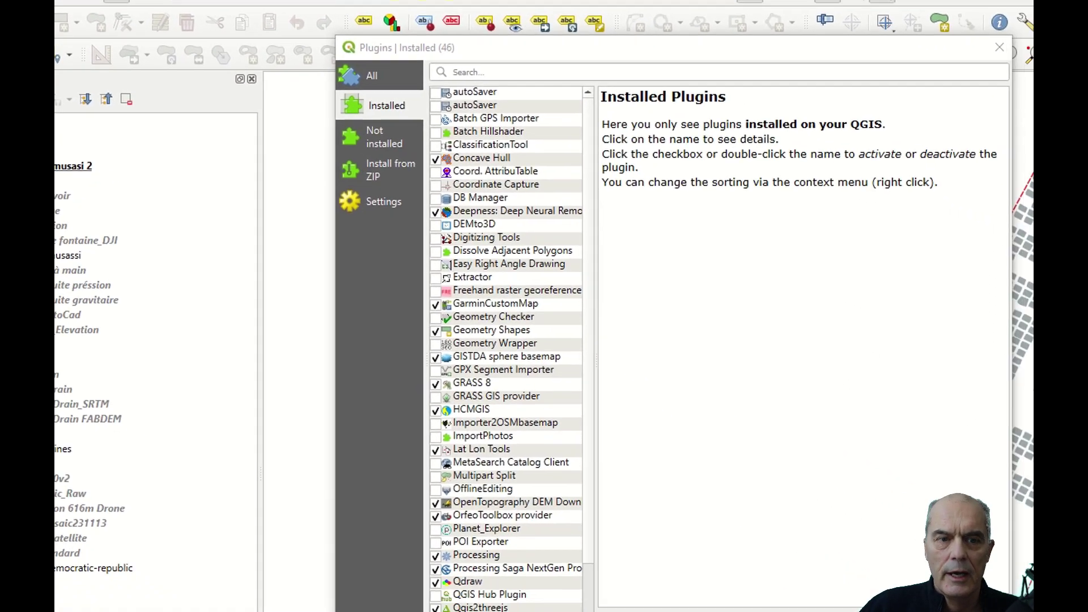
click(372, 76)
click(520, 72)
text(cust)
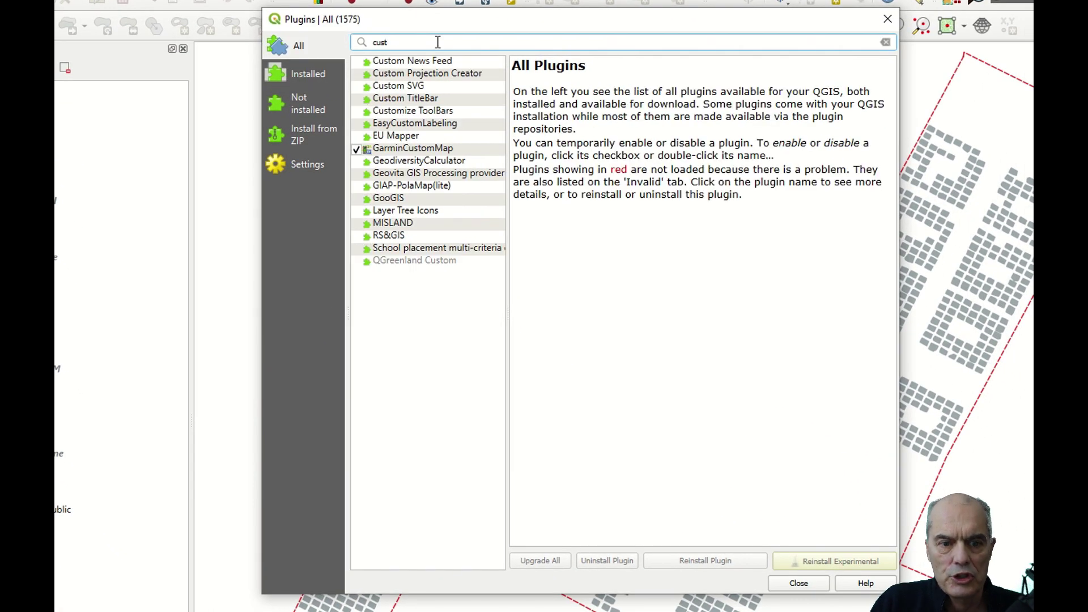
key(BackSpace)
key(BackSpace)
key(BackSpace)
key(BackSpace)
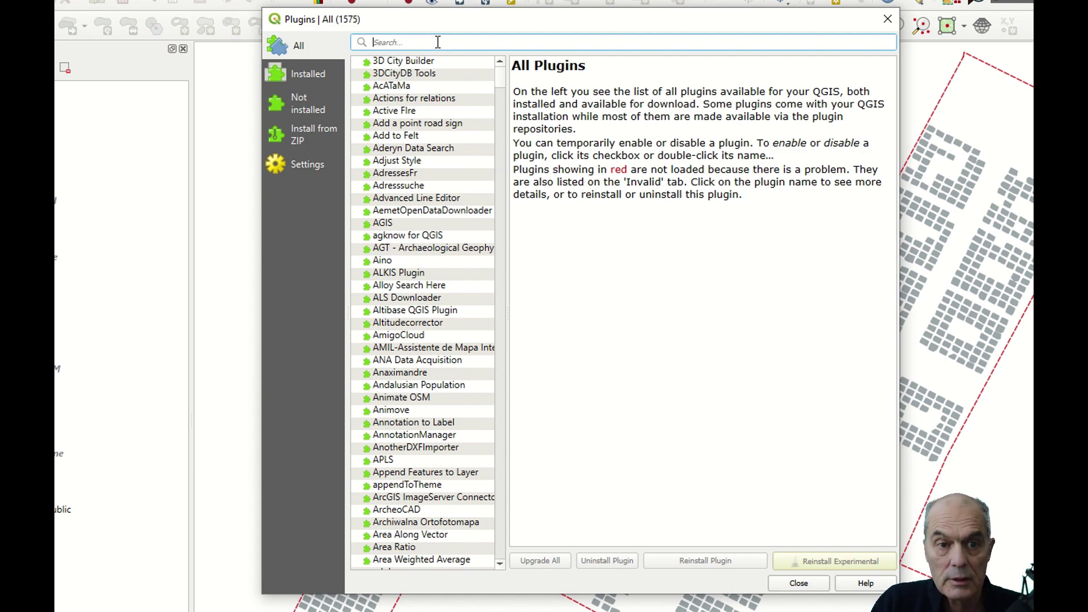
text(Garm)
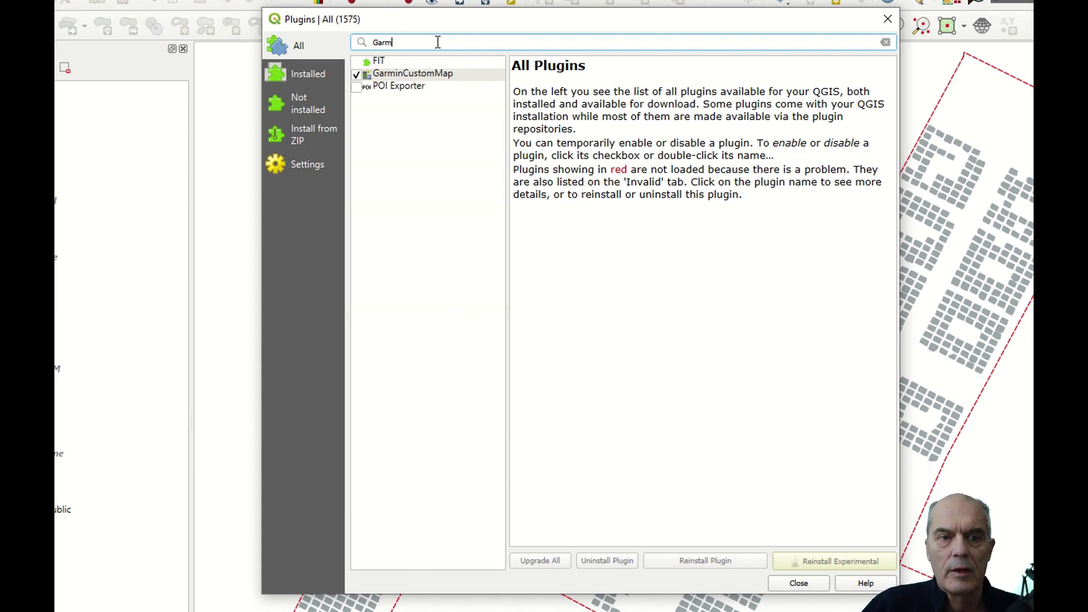
click(399, 74)
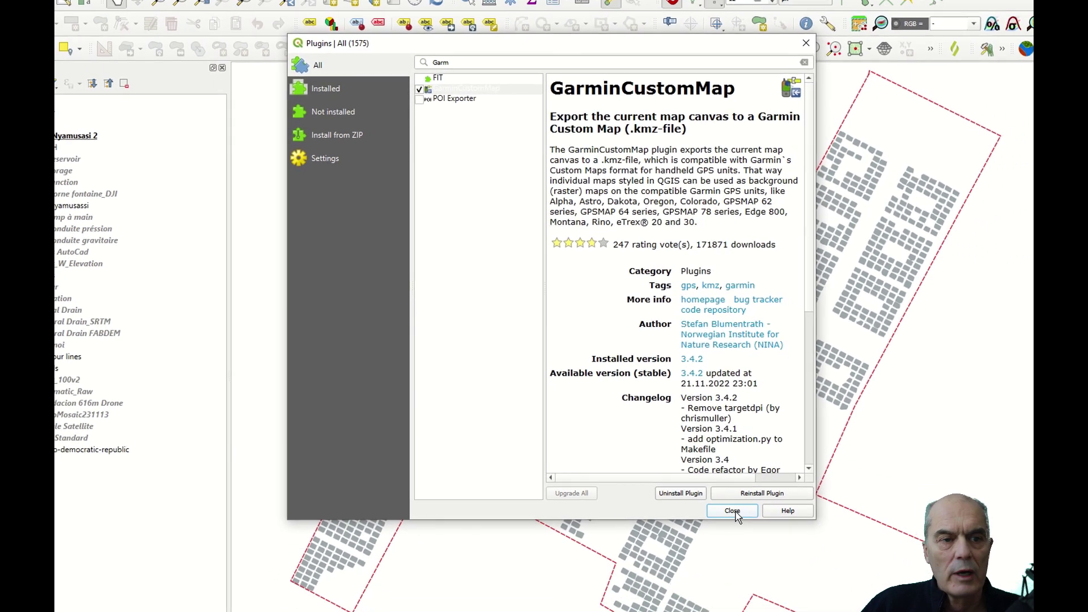
click(798, 583)
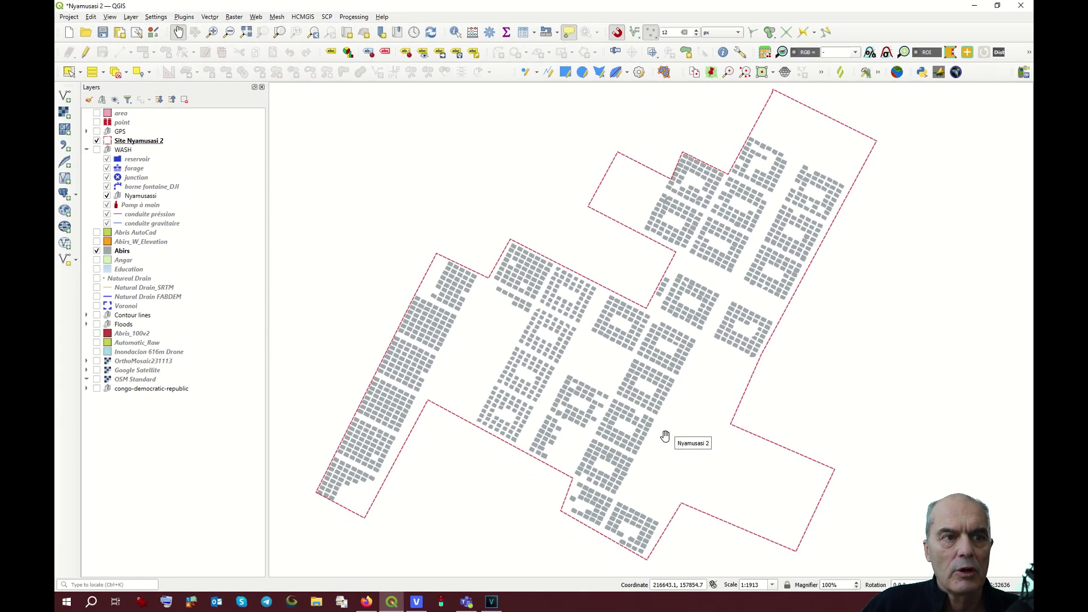
Start a Garmin Custom Map export from the map canvas, naming it Nyamusassi1 in TEMP
click(184, 16)
mouse_move(262, 81)
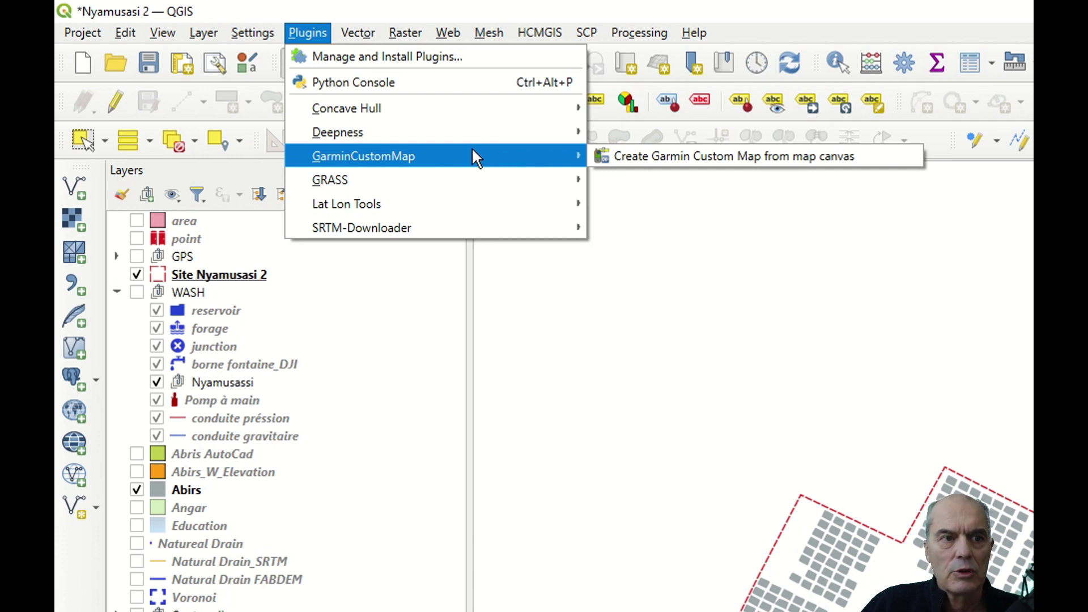
click(635, 160)
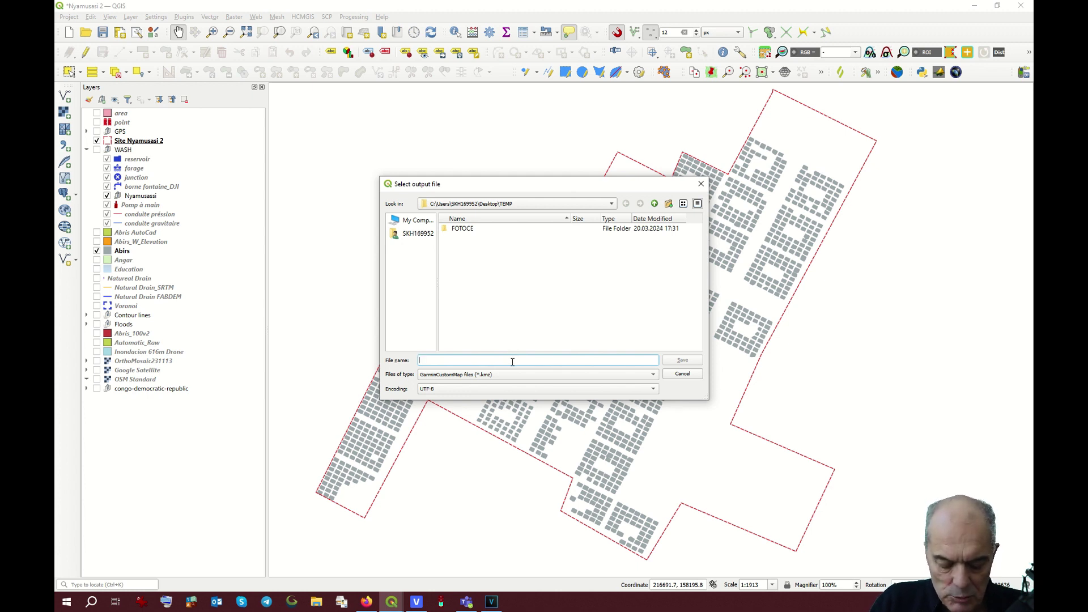
text(Nyamusassi1)
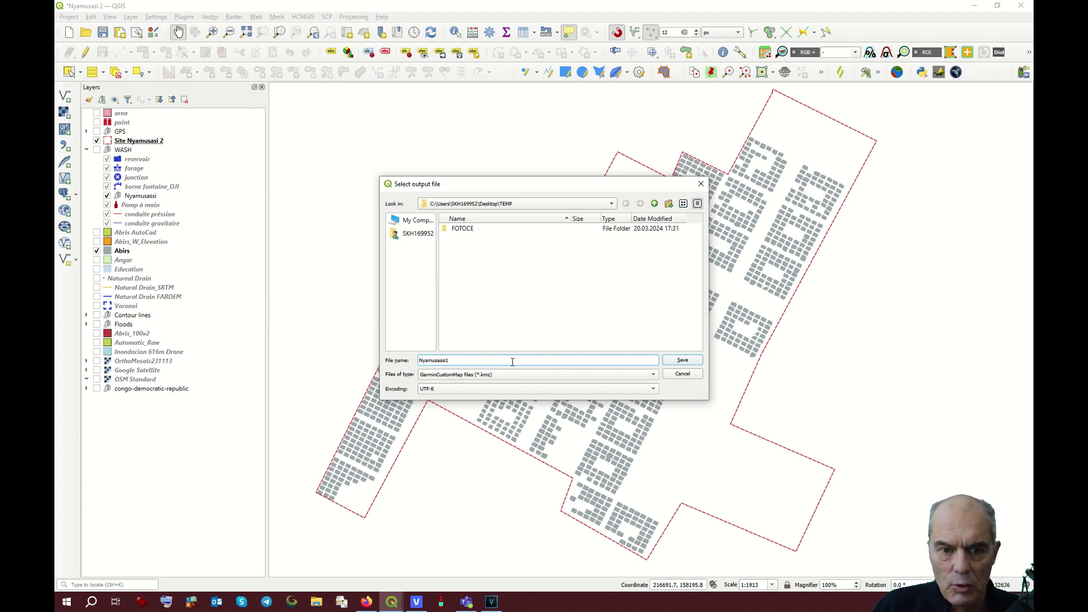
click(672, 360)
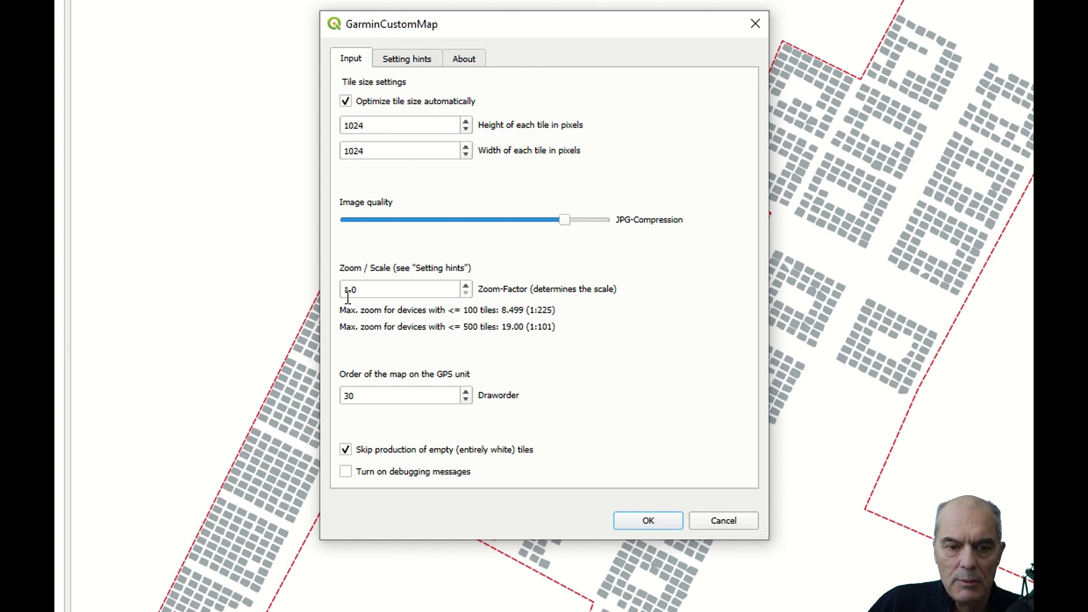
Accept 1024 px tiles, zoom factor 1.0 and draw order 30 to export Nyamusassi1.kmz
click(639, 518)
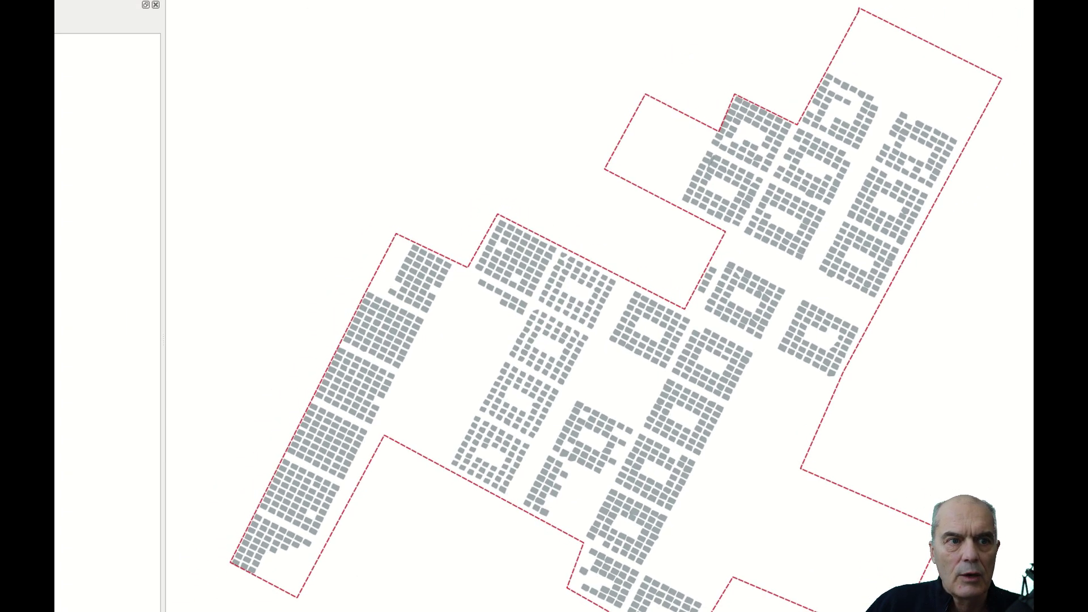
click(184, 16)
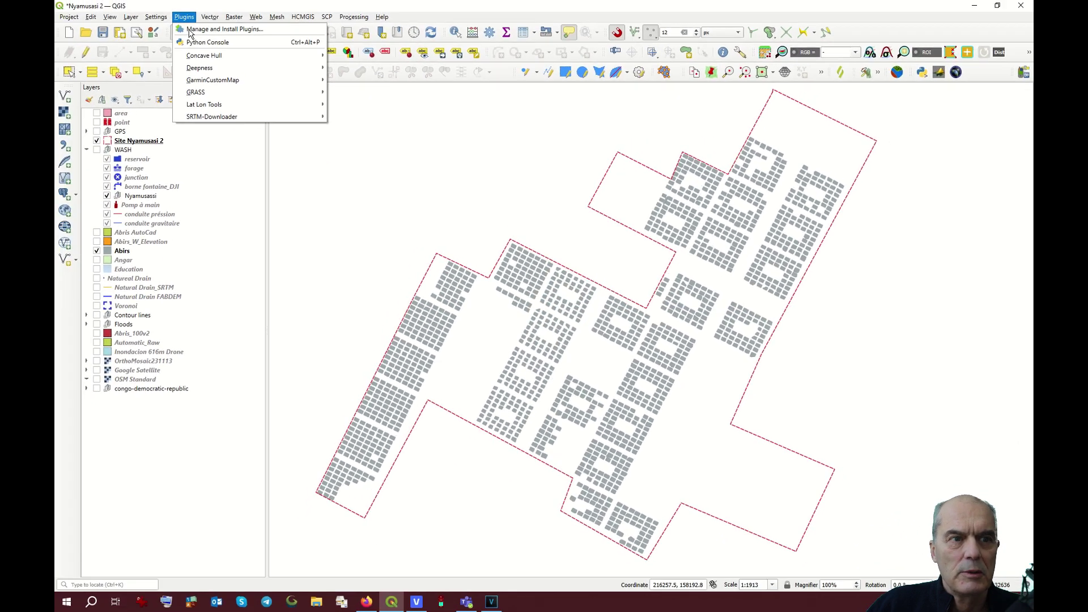
Start a second Garmin Custom Map export from the canvas, named Nyamusassi2.kmz
mouse_move(213, 80)
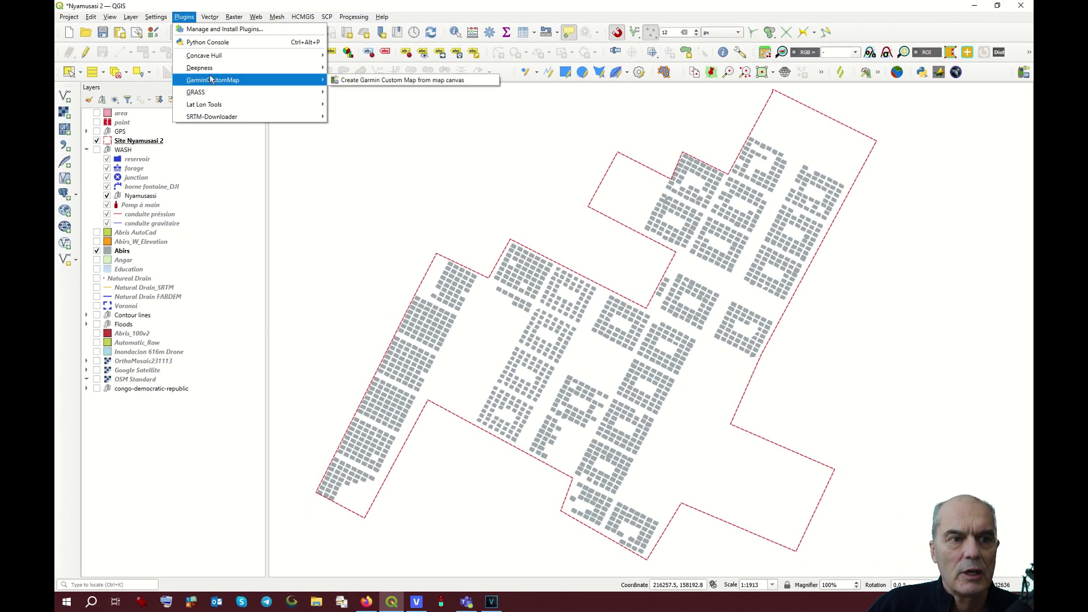
click(368, 81)
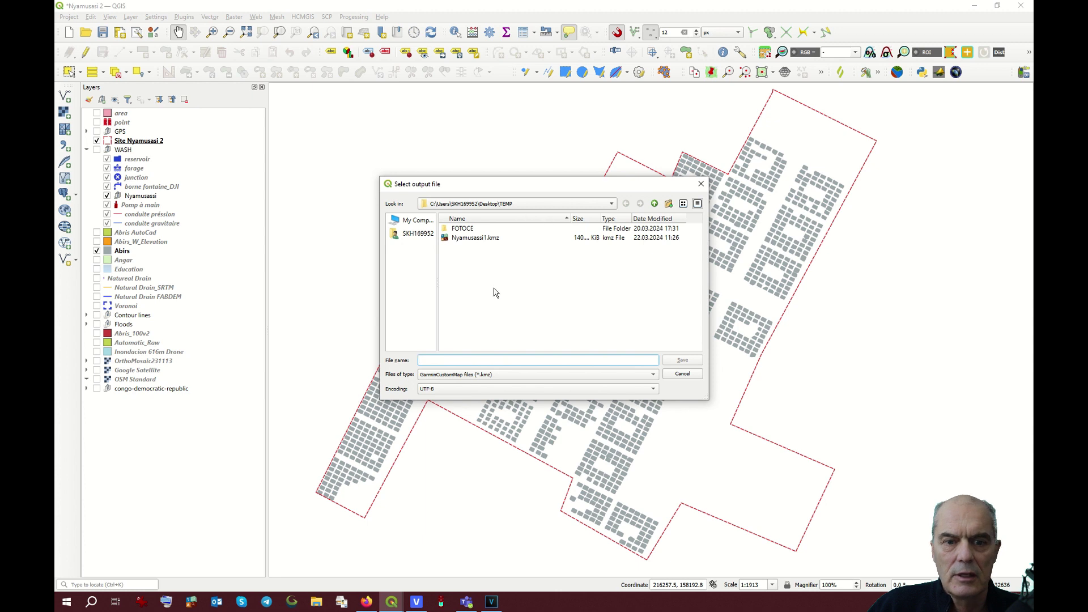
click(475, 238)
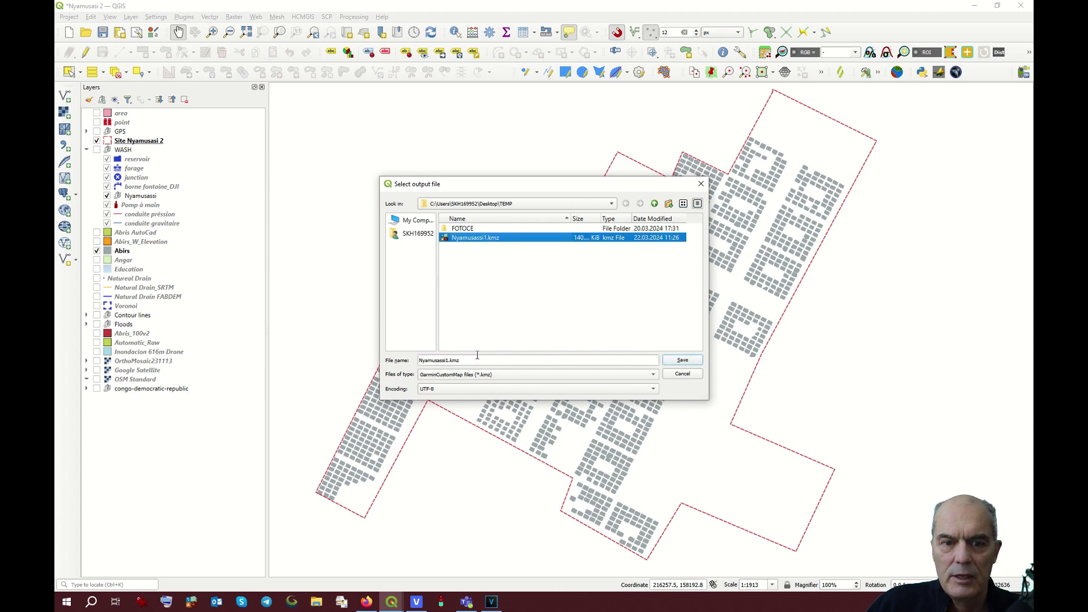
click(448, 360)
key(BackSpace)
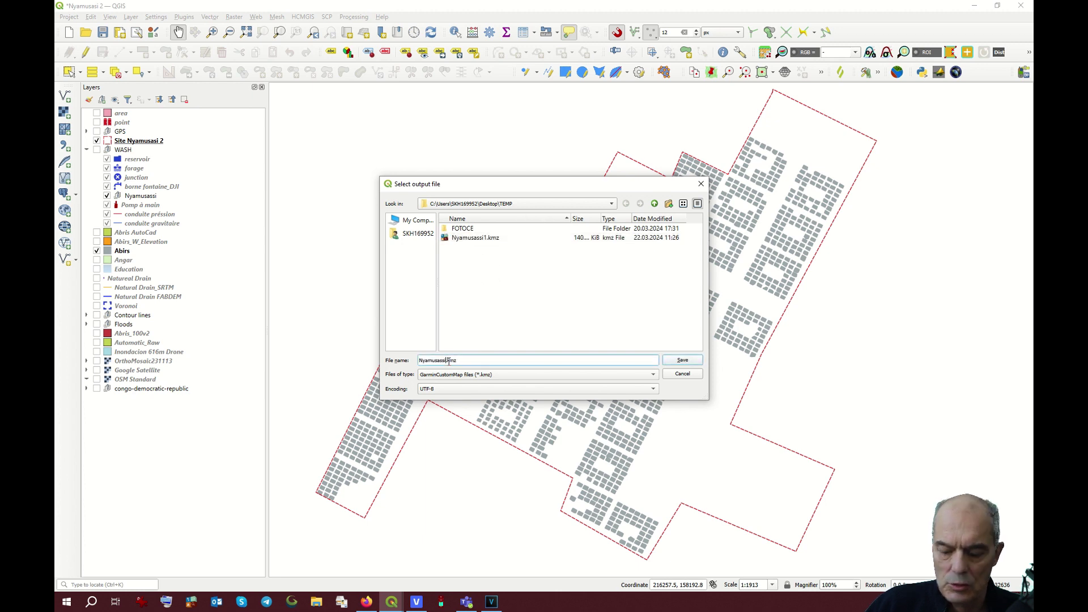
text(2)
click(683, 361)
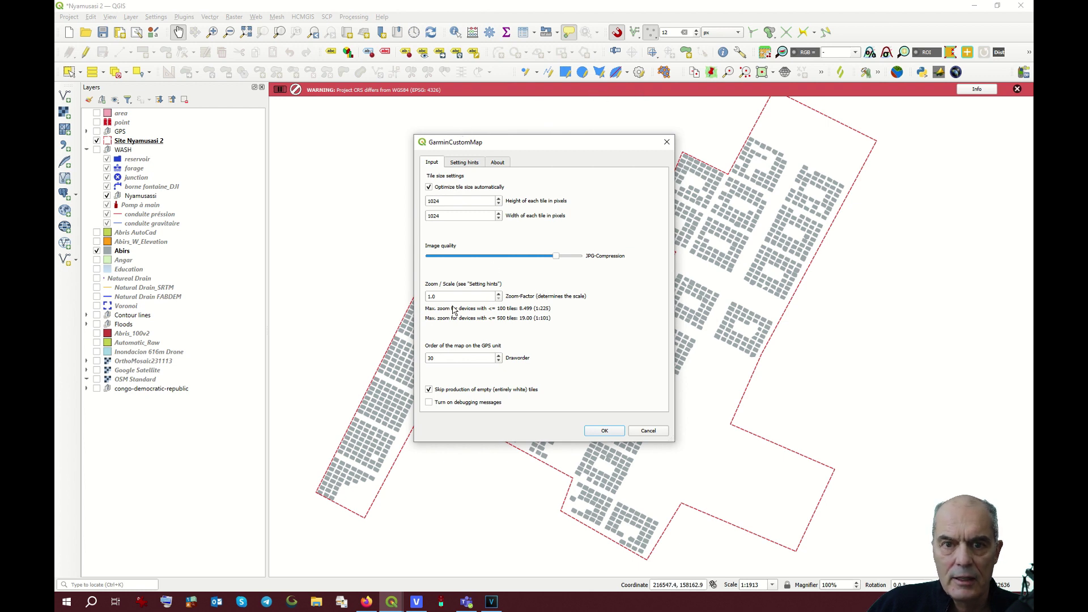
Set the zoom factor to 2 and export, producing 6 tiles
drag(453, 296, 406, 295)
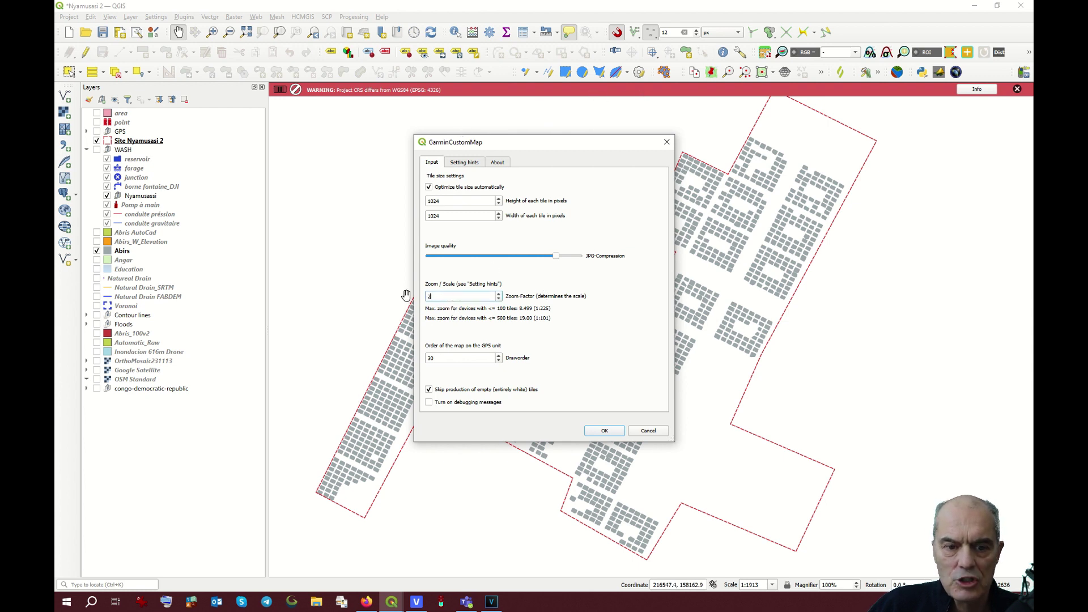
text(2)
click(617, 431)
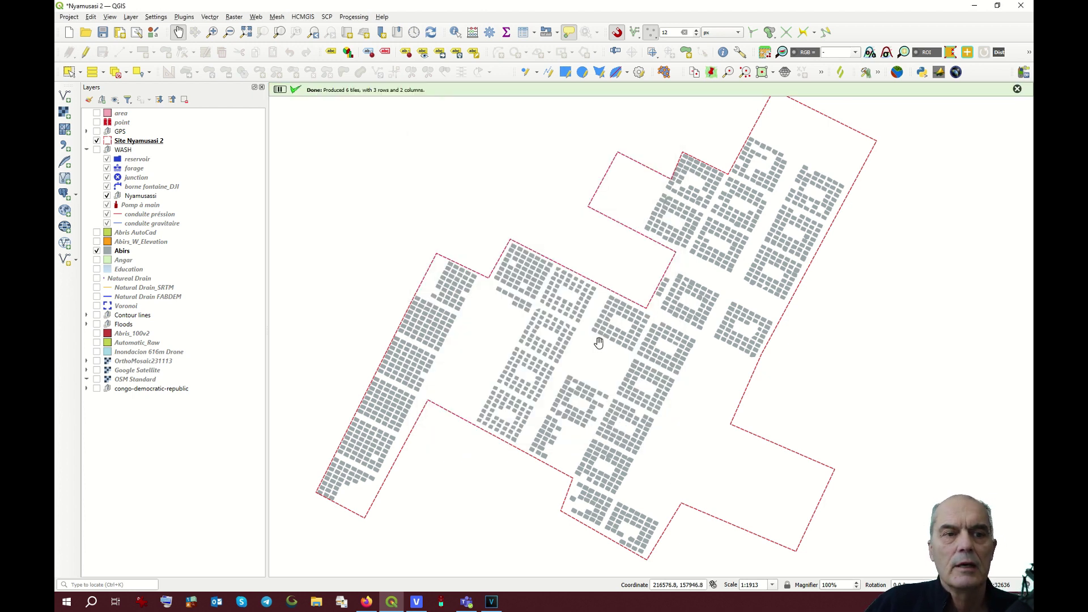
click(184, 17)
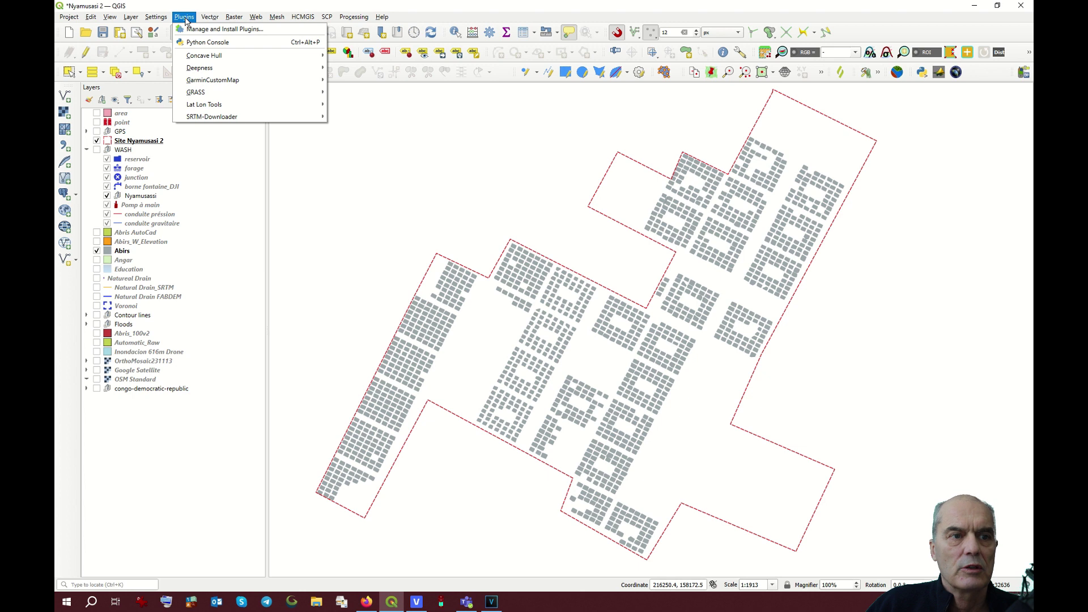
Export another Garmin Custom Map, Nyamusassi3.kmz, with the current settings
mouse_move(317, 80)
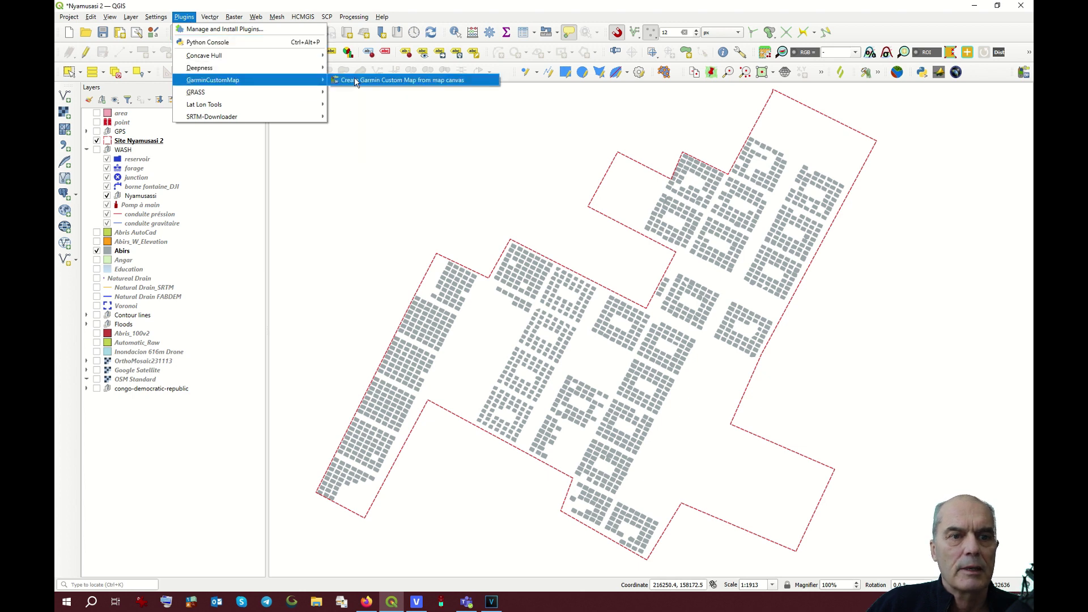
click(355, 81)
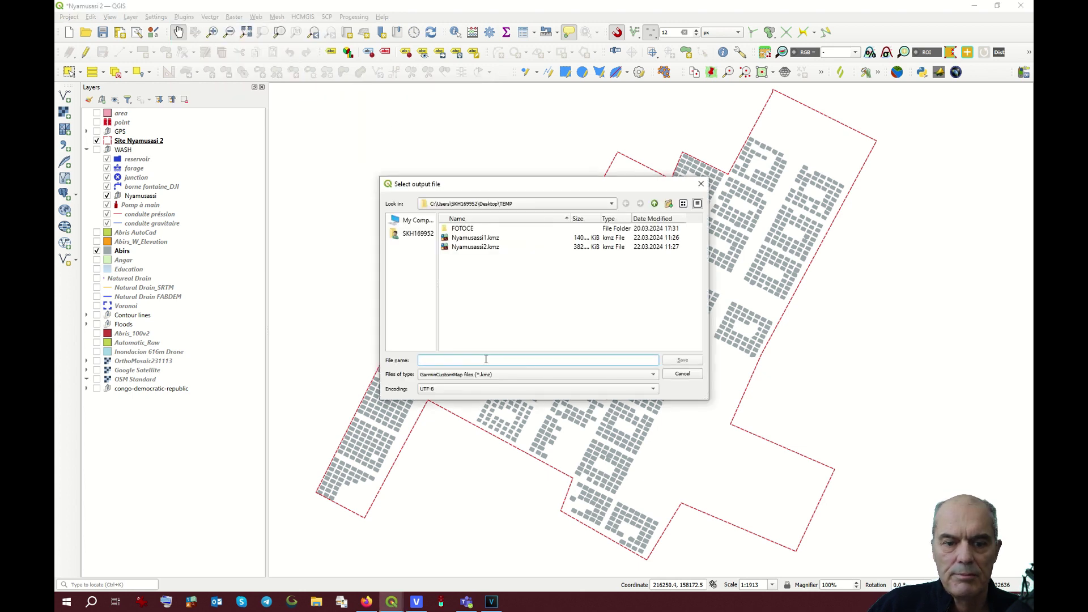
click(478, 250)
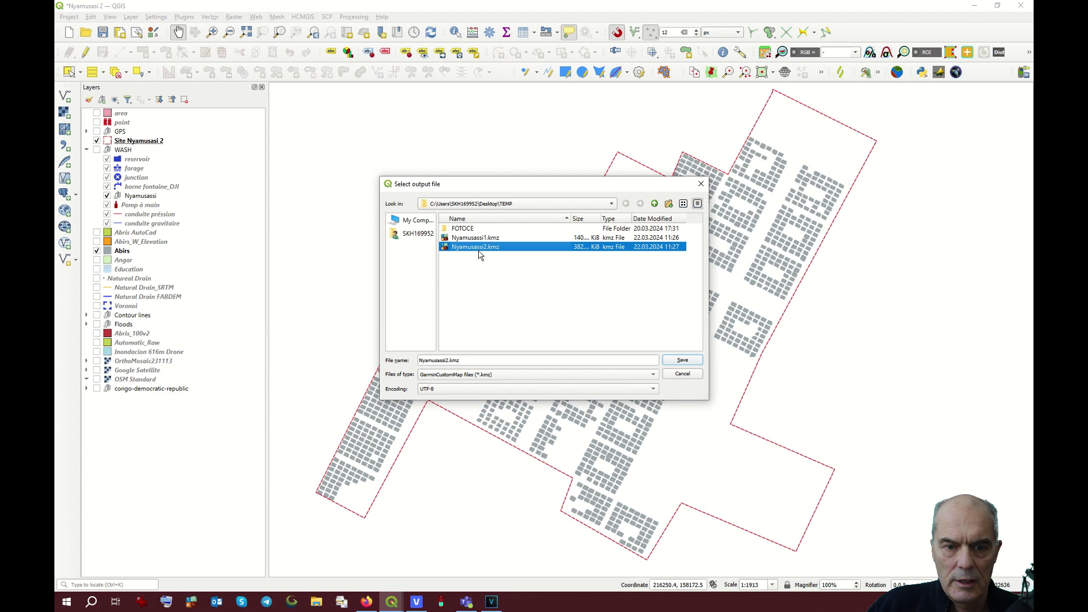
click(448, 361)
key(Return)
click(617, 428)
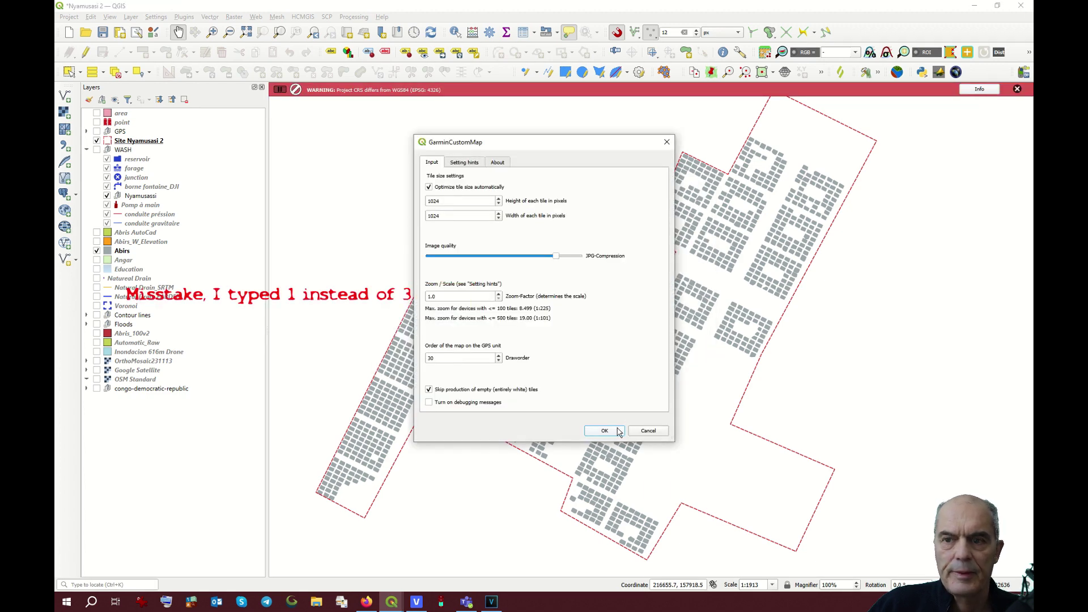
click(618, 432)
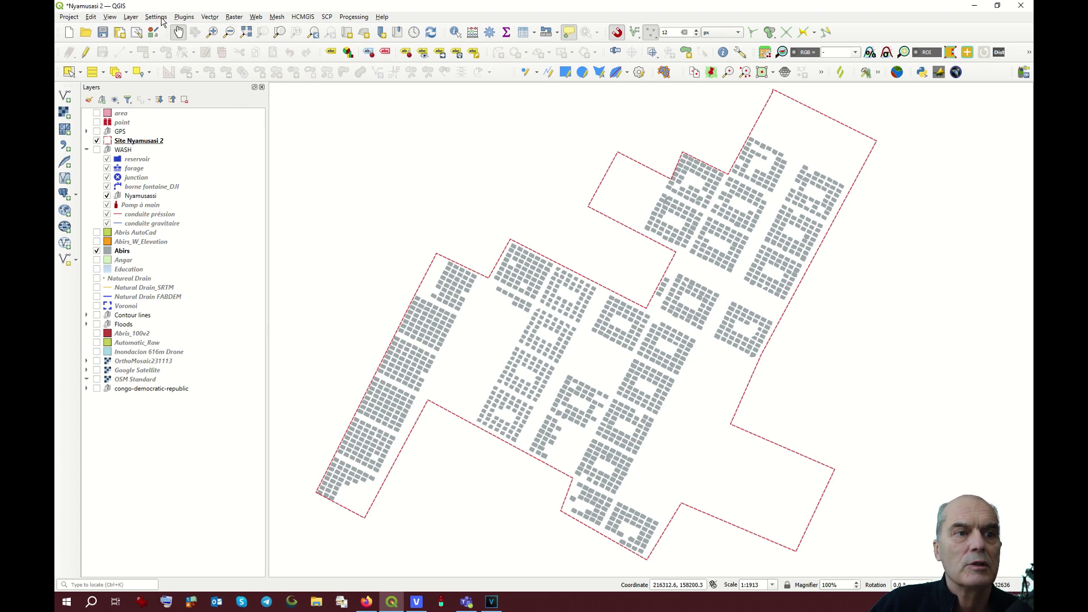
Export Nyamusassi6.kmz at zoom factor 6 and save the QGIS project
click(191, 17)
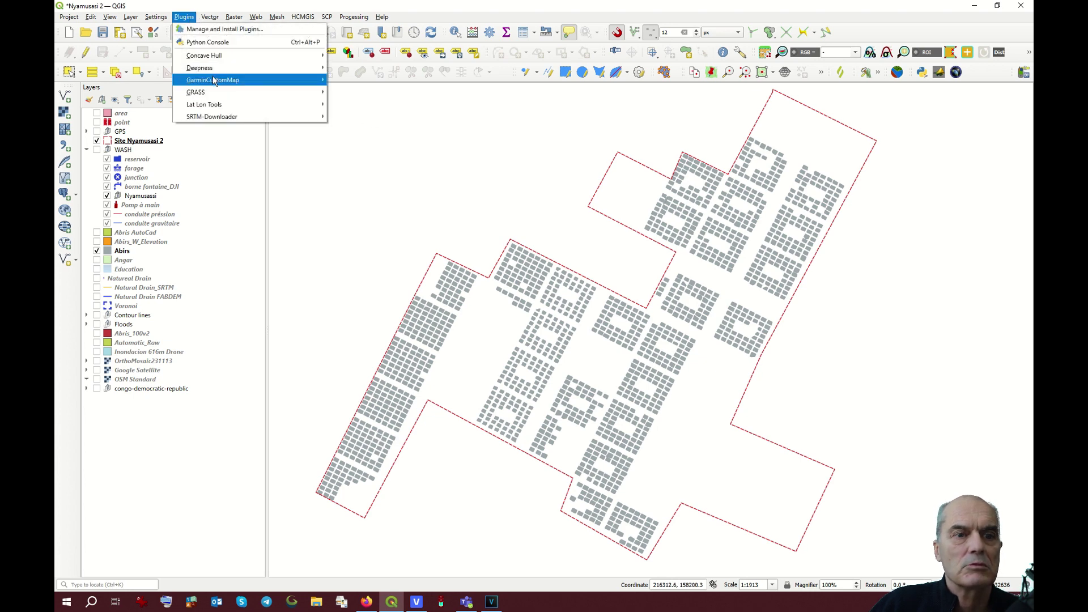
click(346, 81)
click(483, 254)
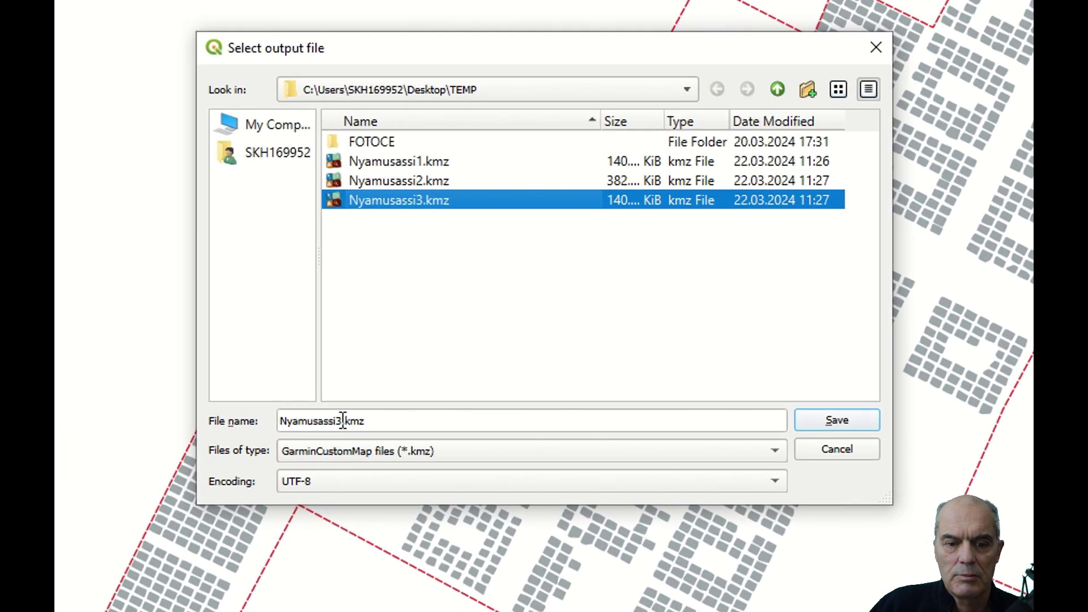
click(413, 380)
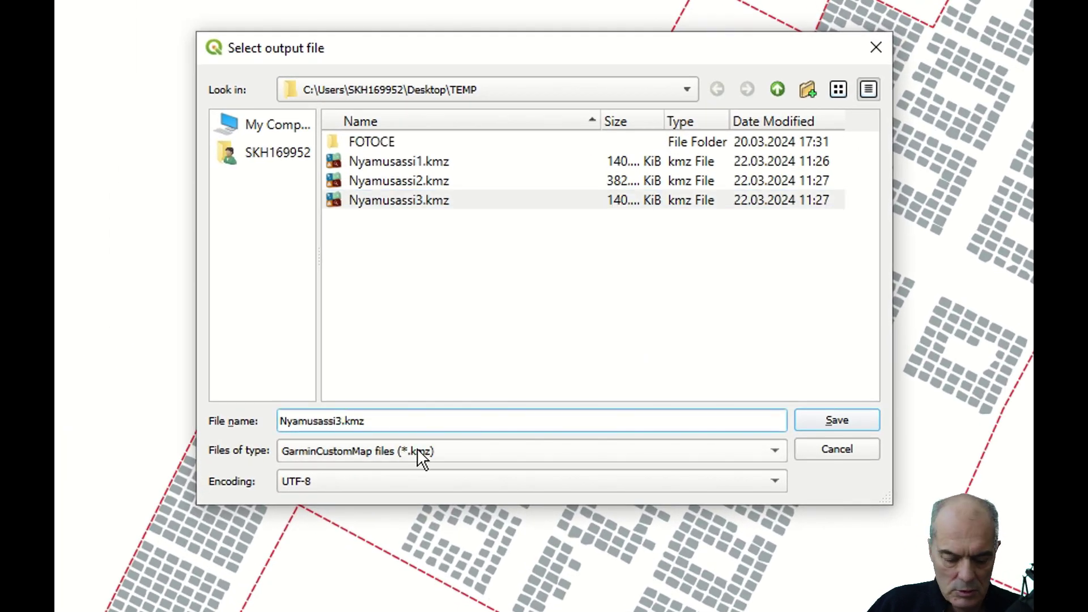
key(BackSpace)
text(6)
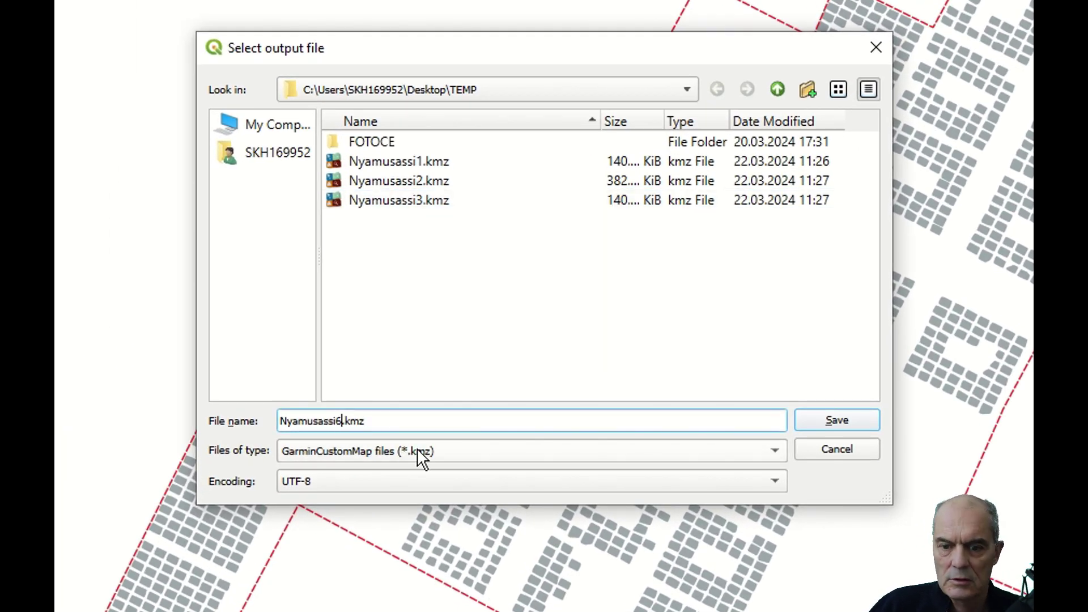
click(834, 420)
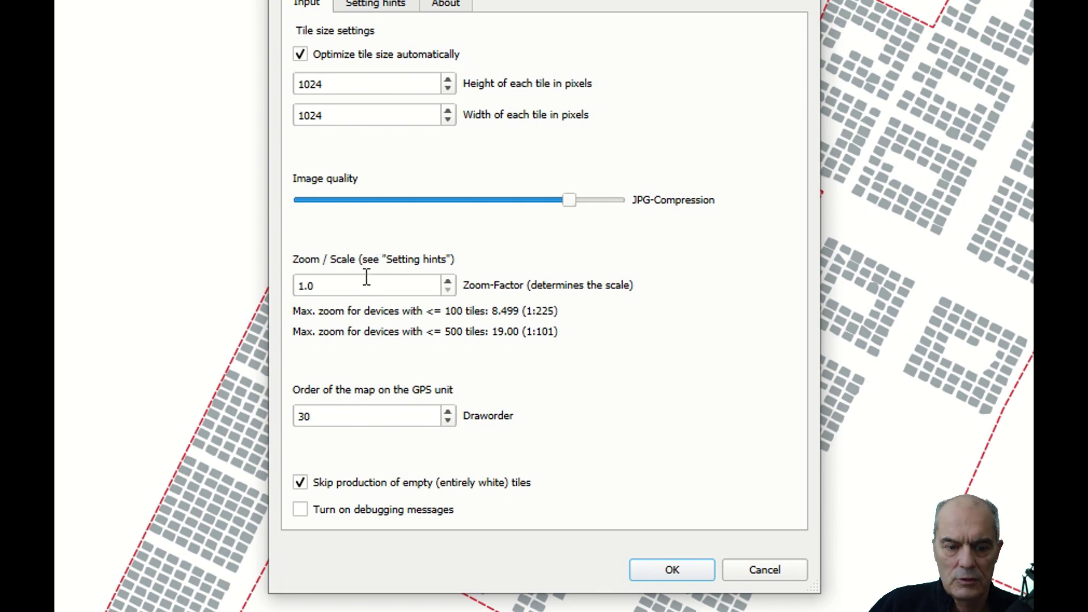
drag(366, 277, 238, 273)
text(6)
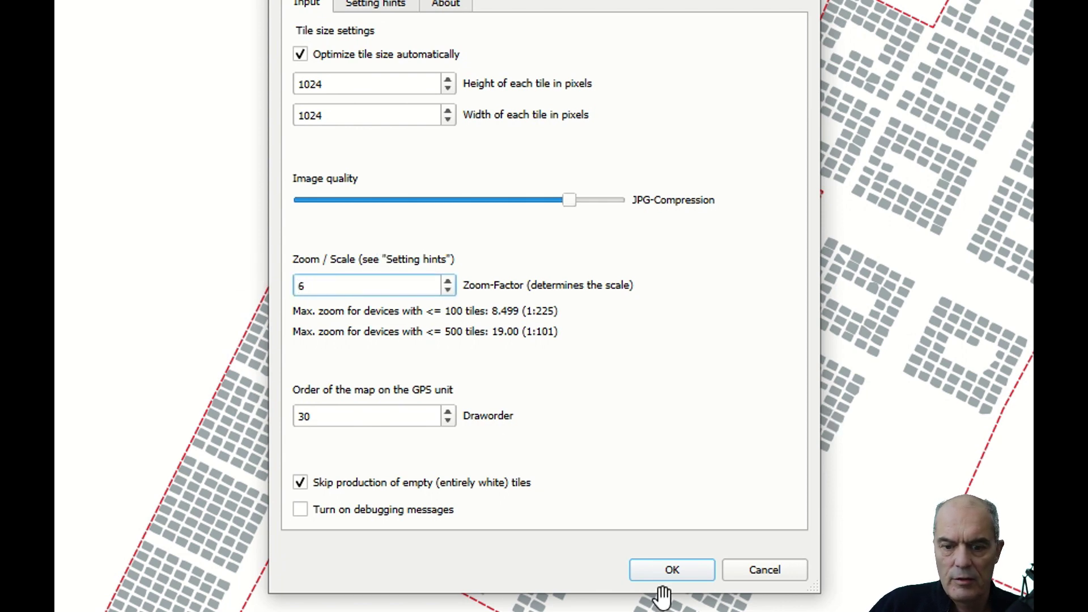
click(660, 575)
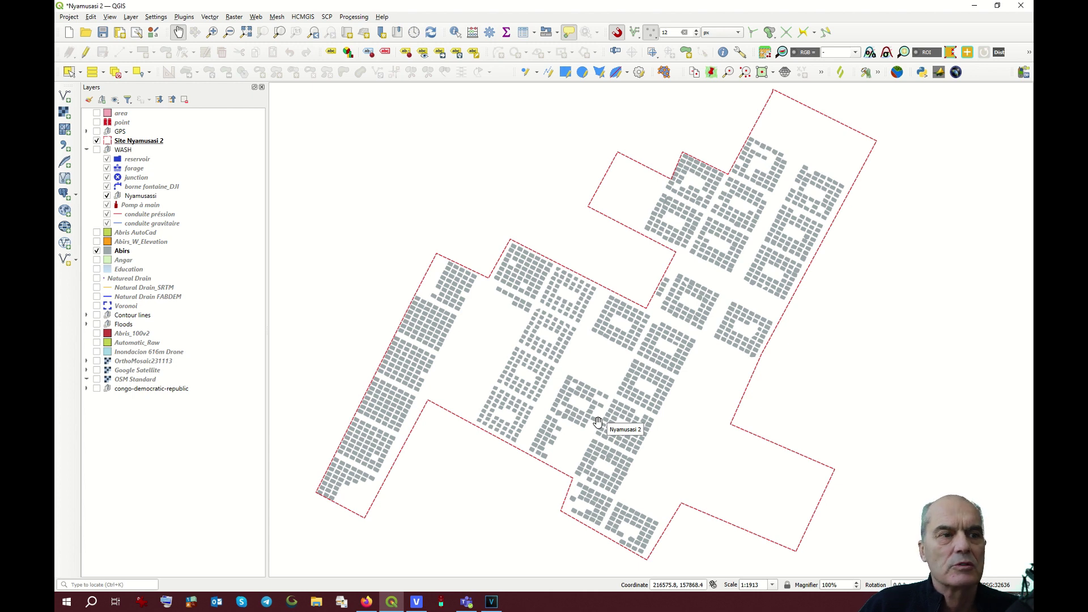
click(102, 34)
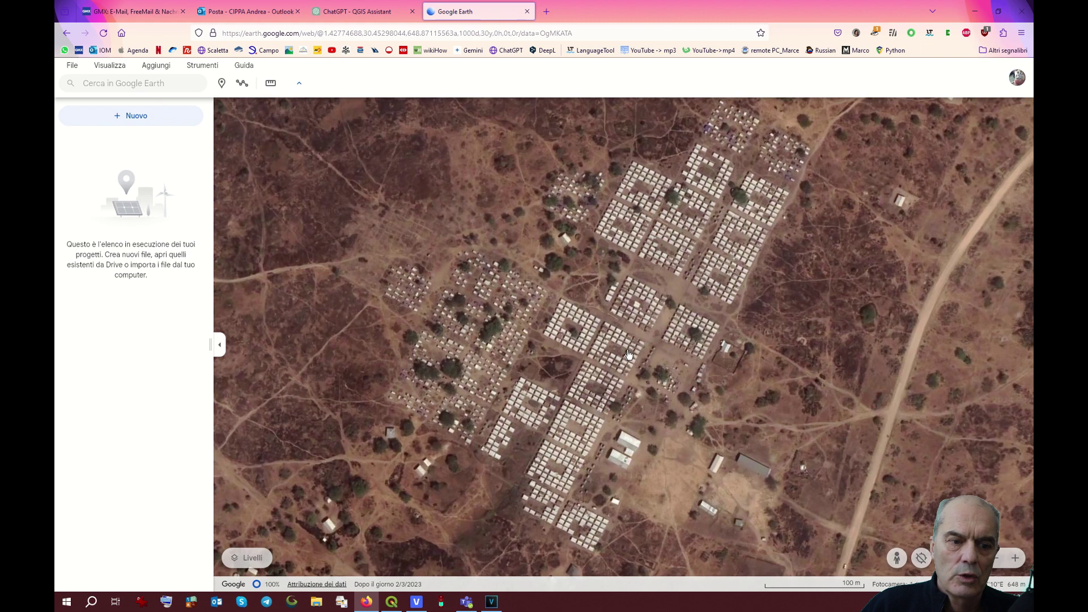
Zoom out in Google Earth to see the whole Nyamusassi camp in satellite imagery
scroll(429, 328, down, 3)
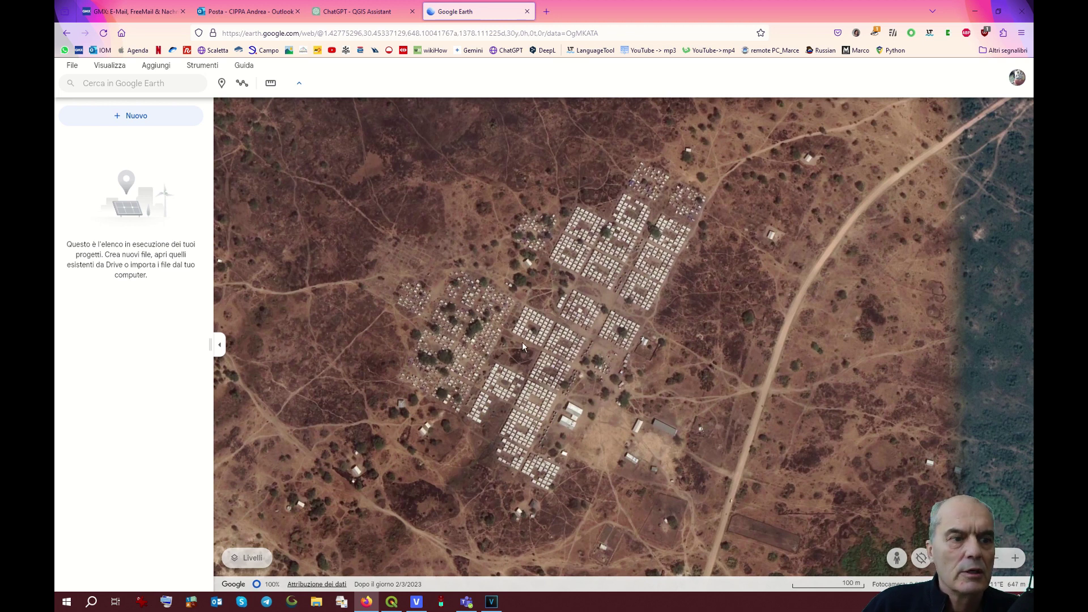
click(72, 65)
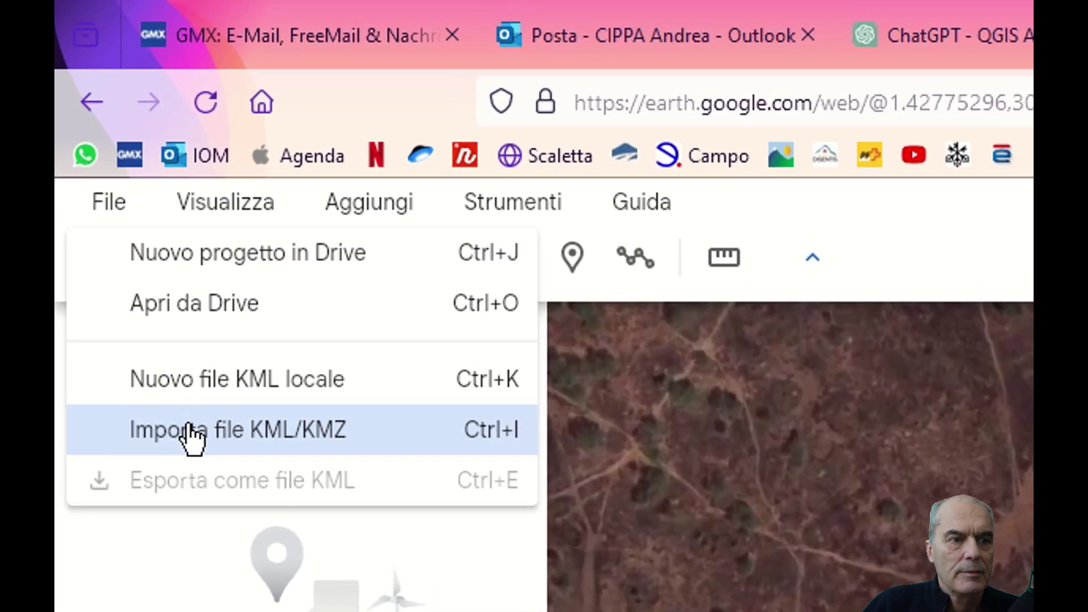
Import Nyamusassi1.kmz from TEMP into Google Earth and zoom in on the shelters
click(192, 431)
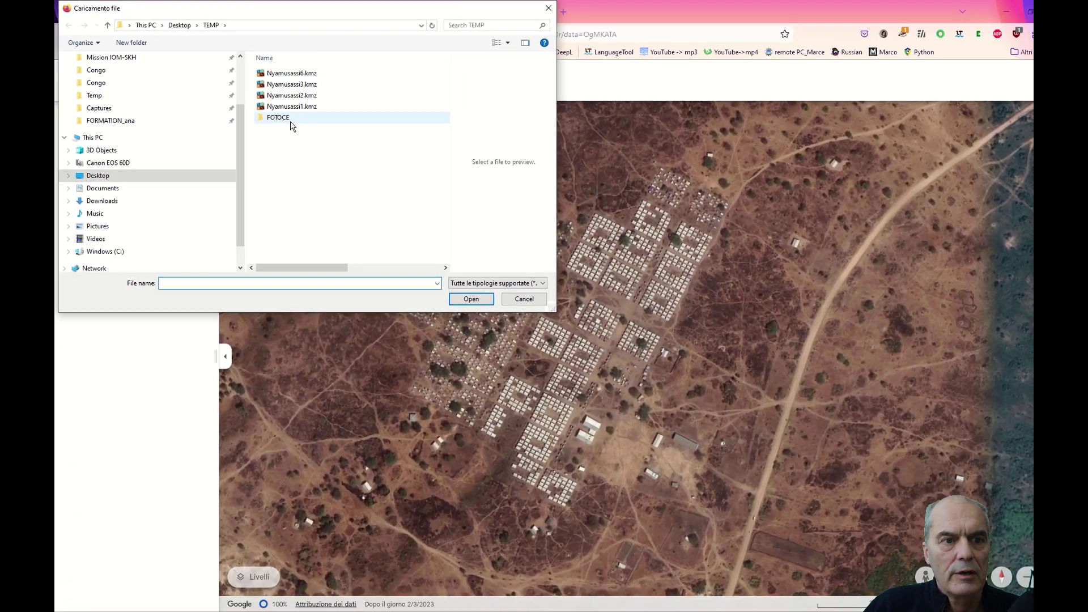
click(284, 103)
click(283, 82)
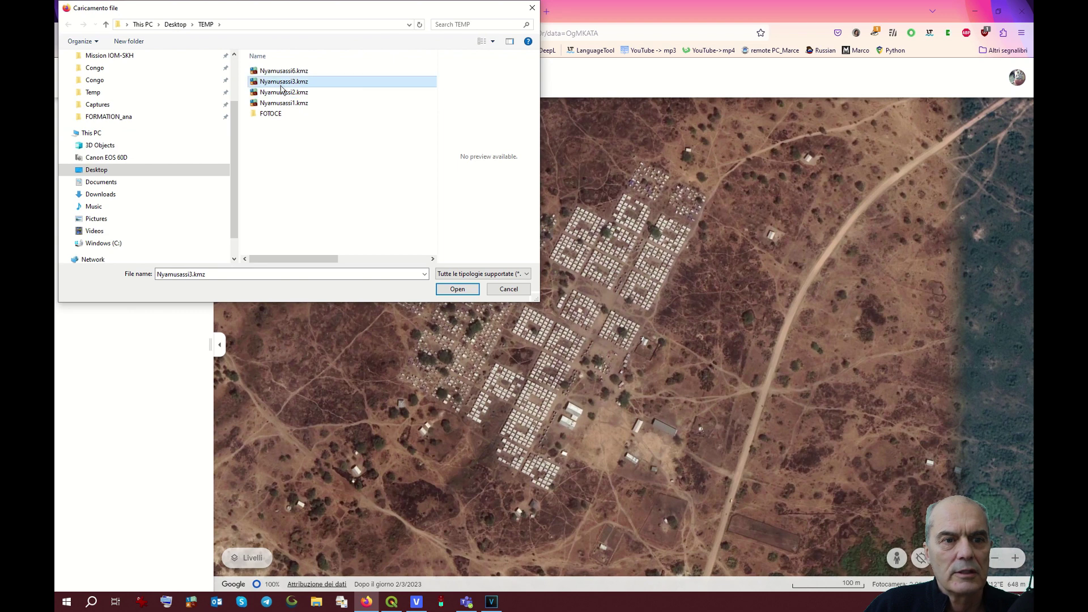
click(283, 103)
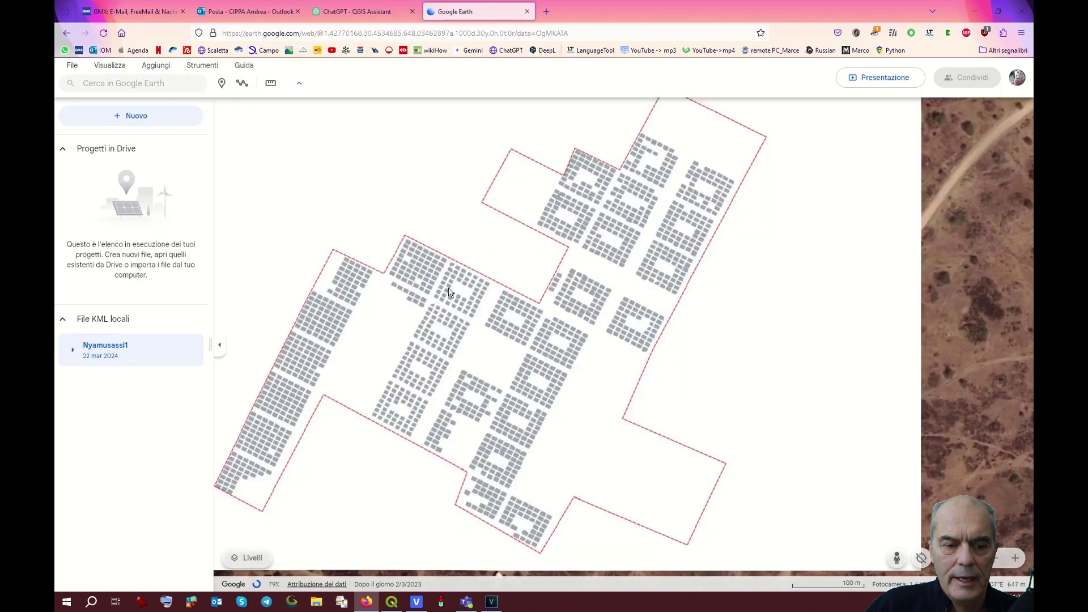
click(449, 290)
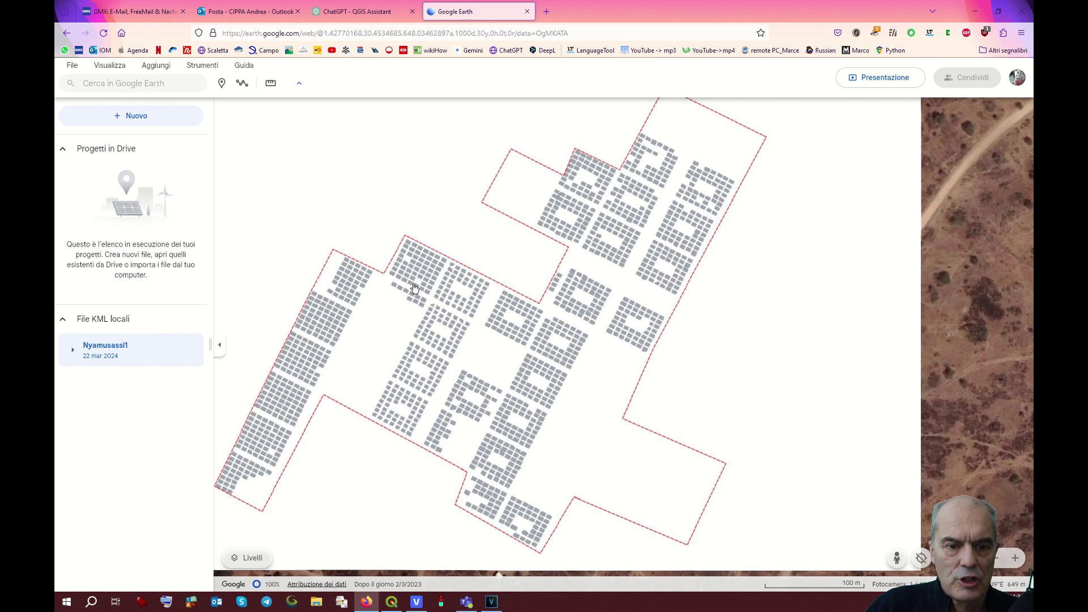
scroll(414, 288, up, 3)
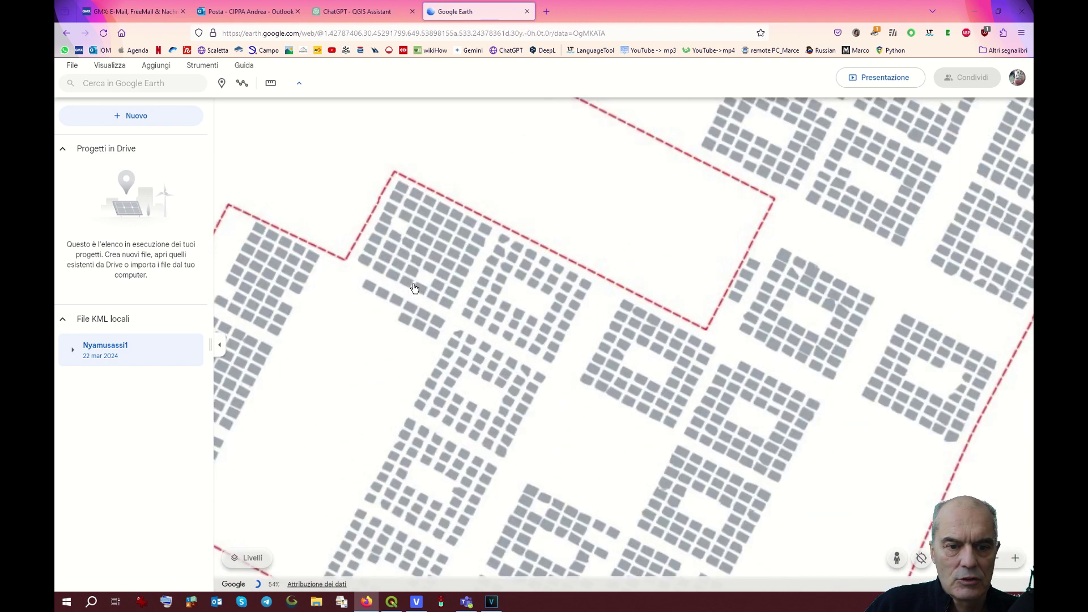
scroll(414, 288, up, 5)
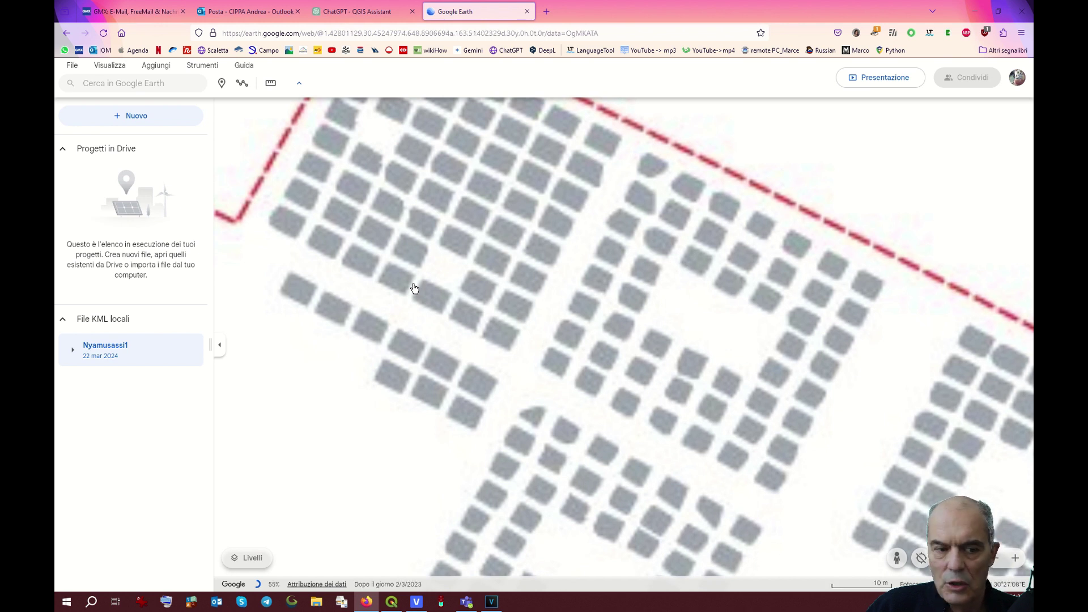
Import Nyamusassi2.kmz and toggle its visibility to compare it with Nyamusassi1
click(72, 65)
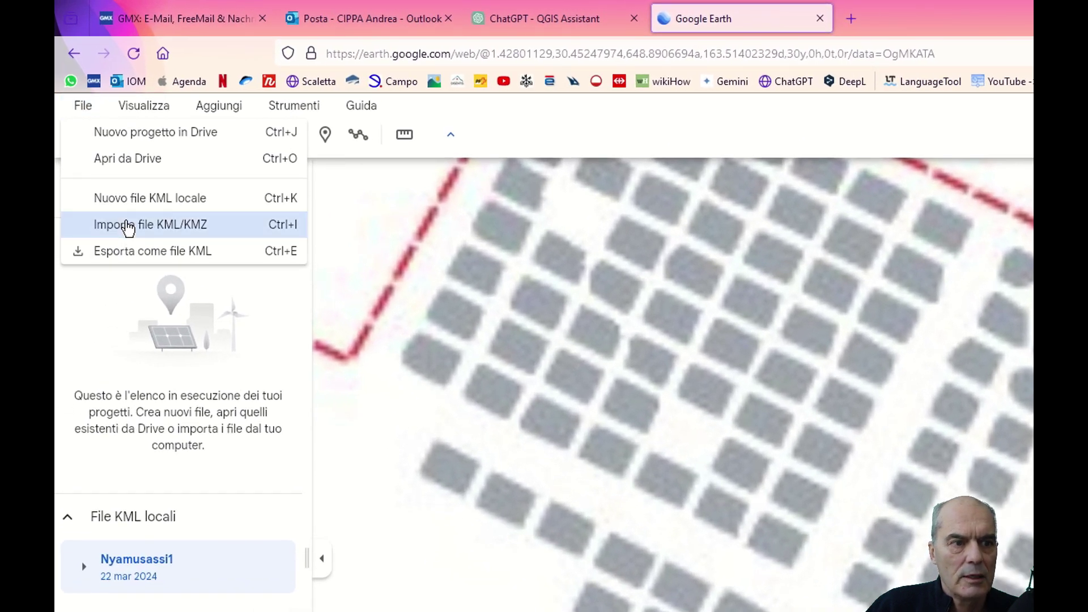
click(128, 226)
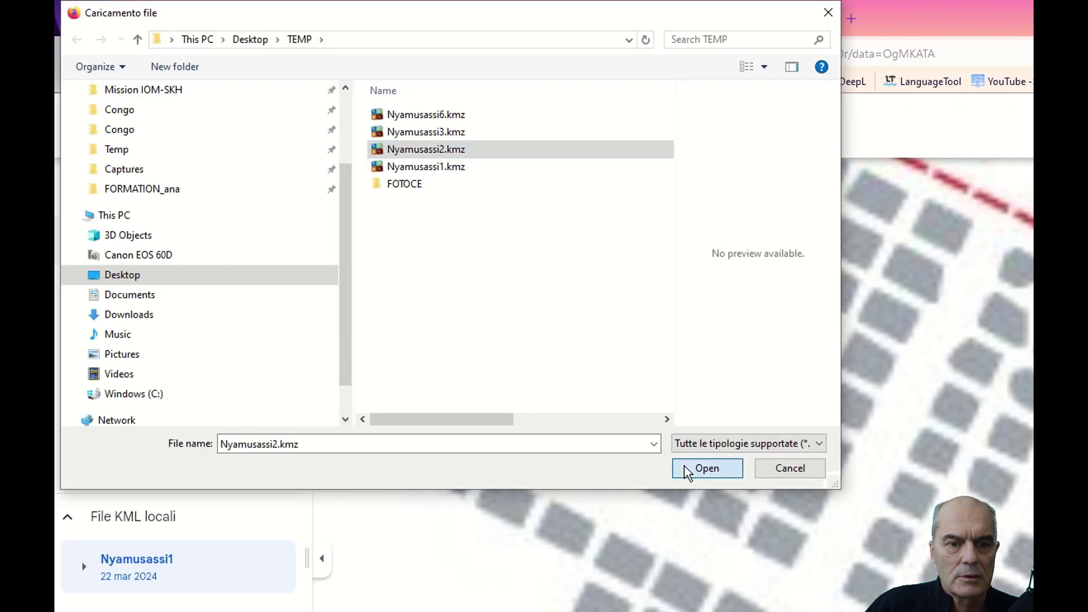
click(686, 467)
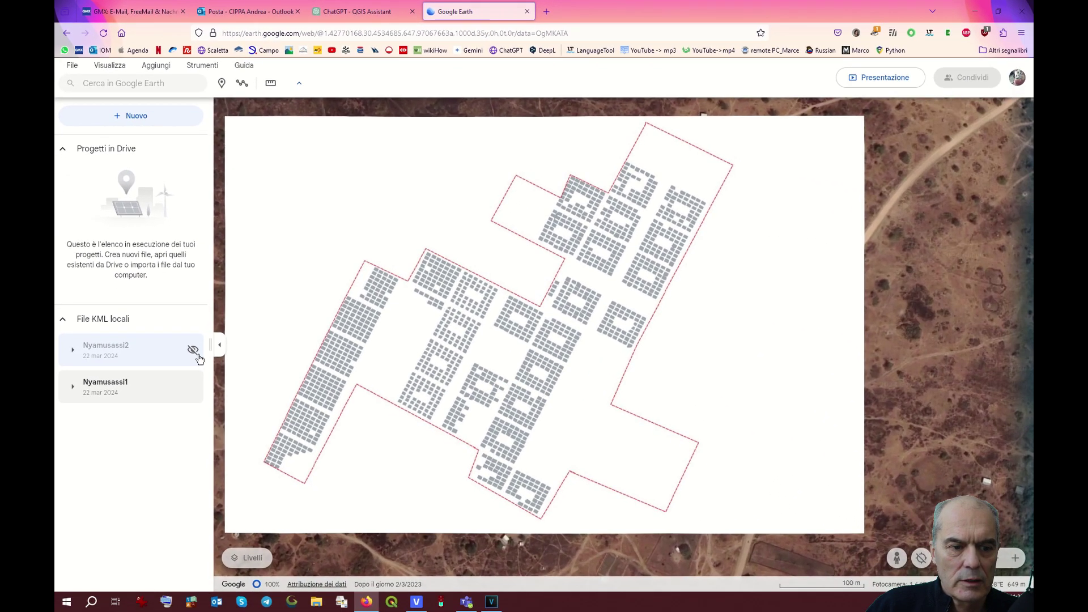
click(192, 351)
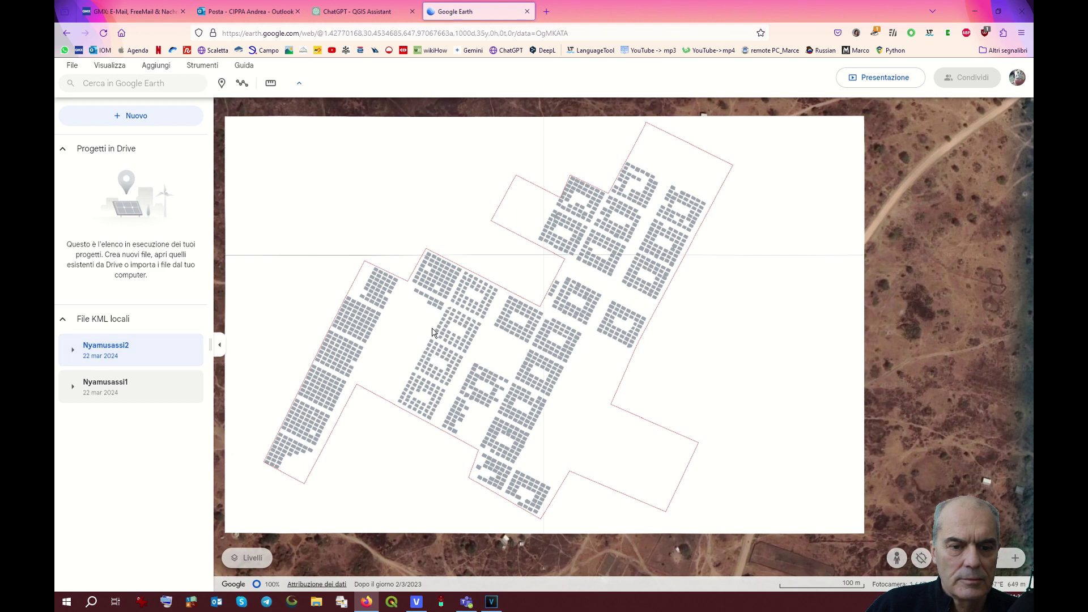
scroll(434, 332, up, 5)
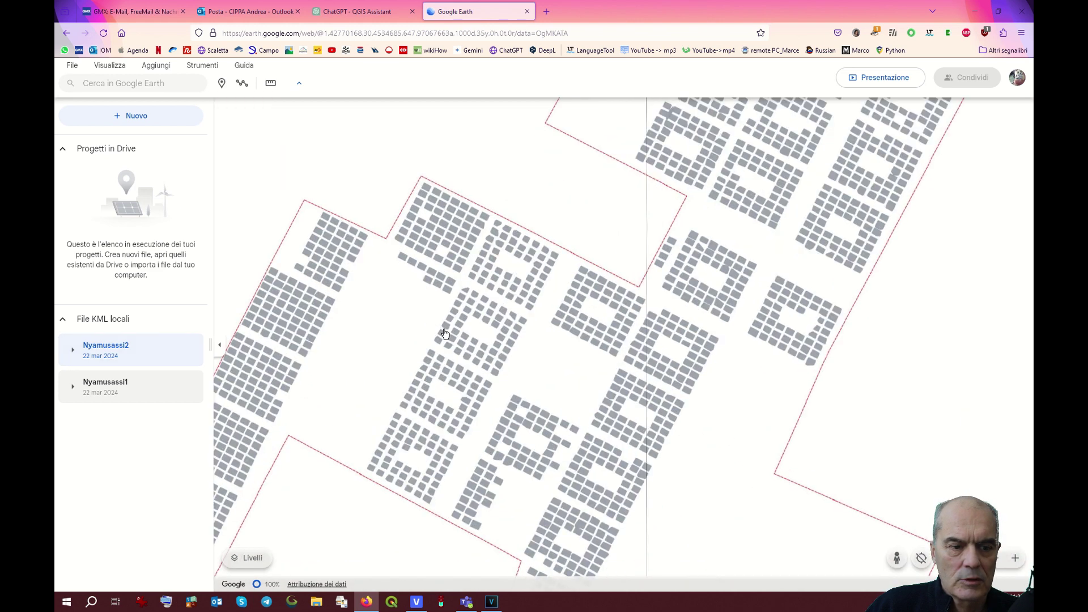
scroll(444, 333, up, 3)
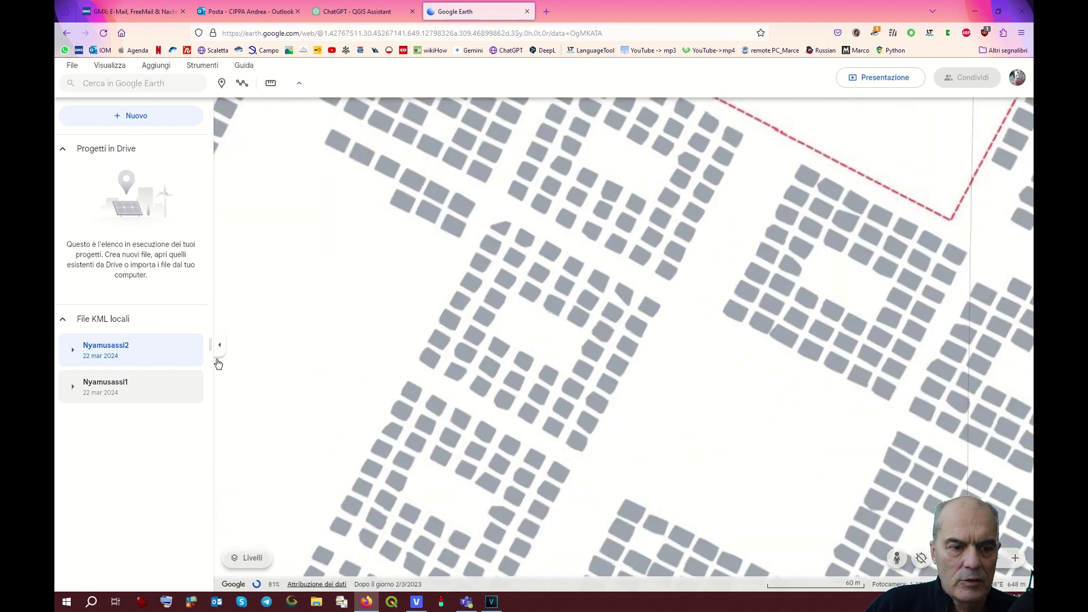
click(192, 351)
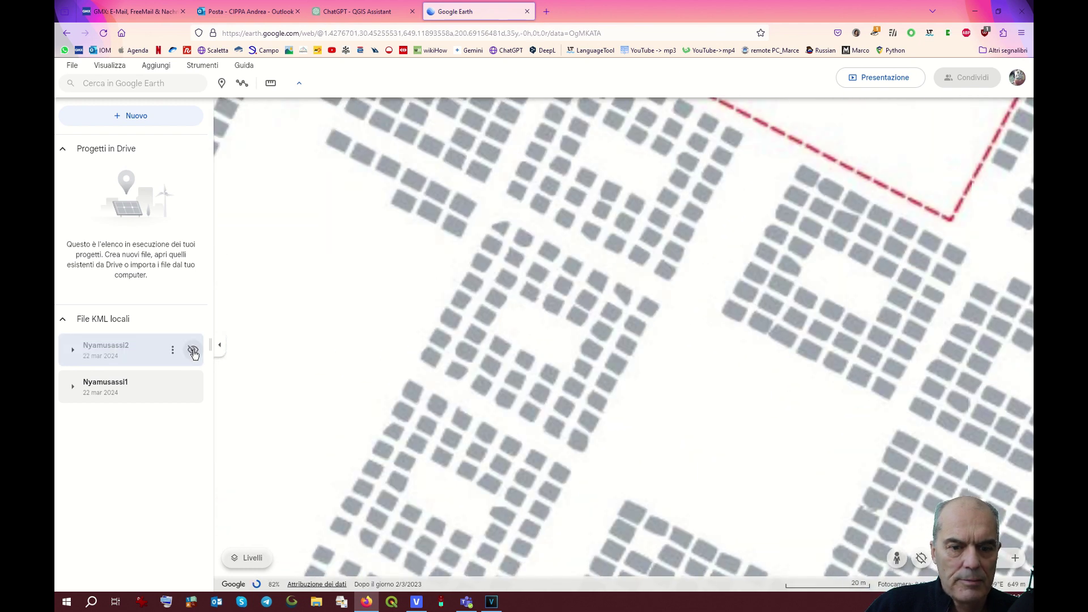
click(193, 352)
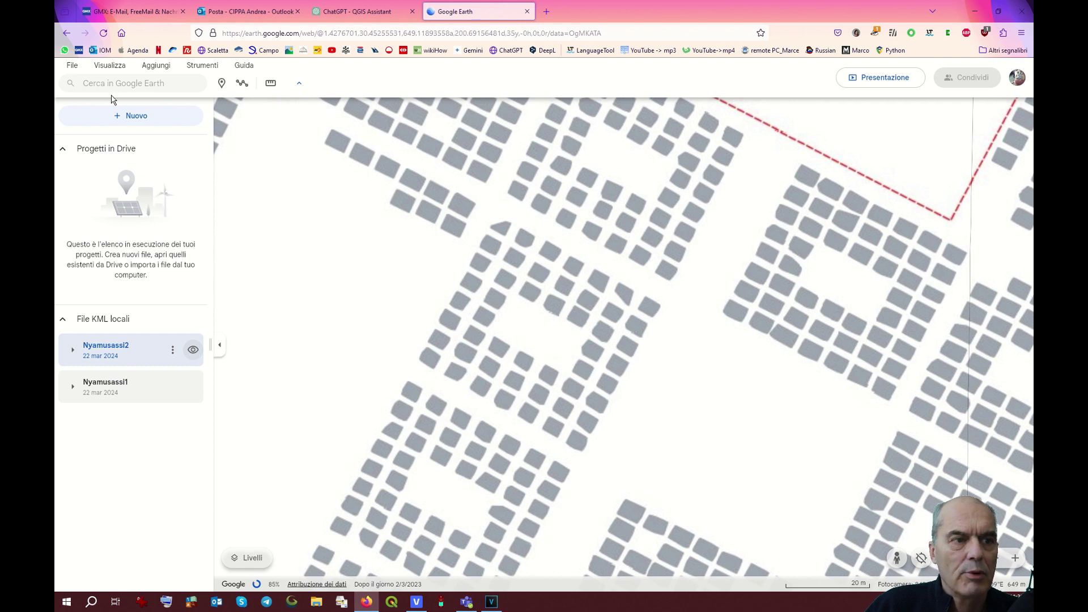
click(72, 67)
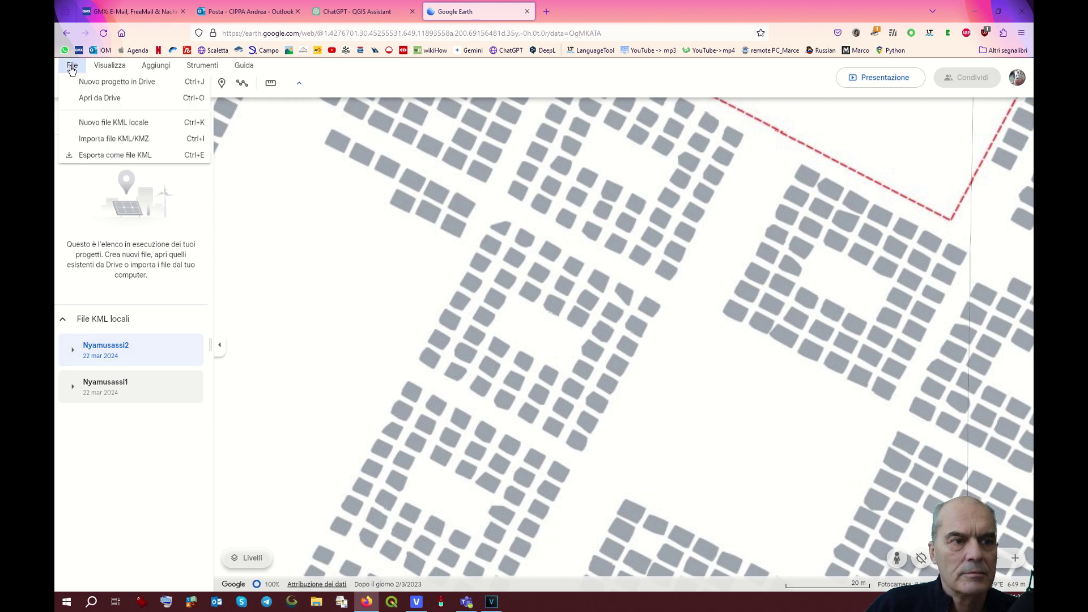
Import Nyamusassi3.kmz and Nyamusassi6.kmz as new layers
click(113, 138)
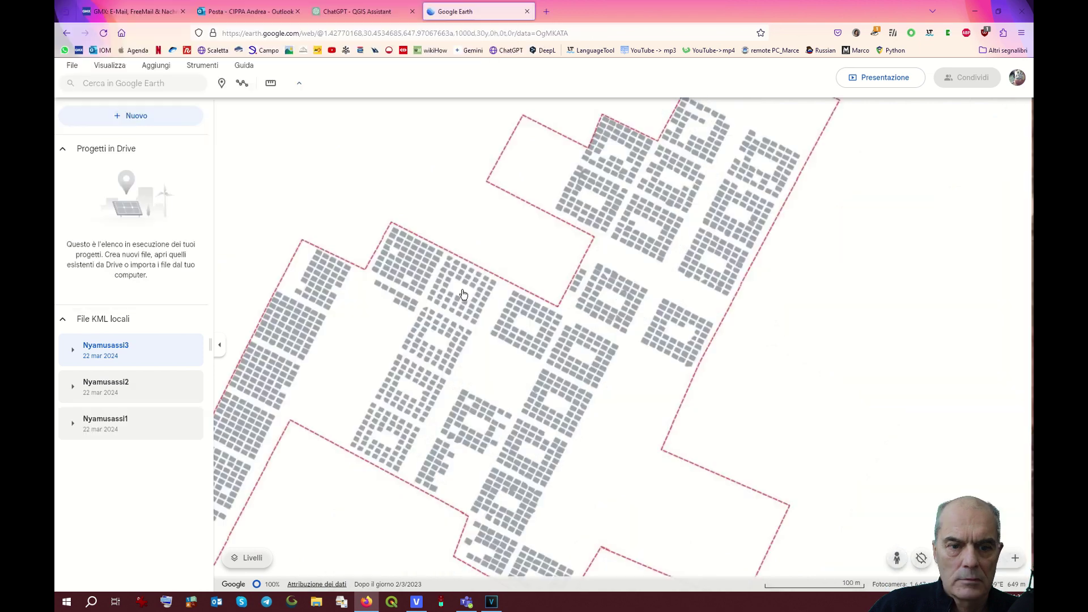
scroll(462, 294, up, 5)
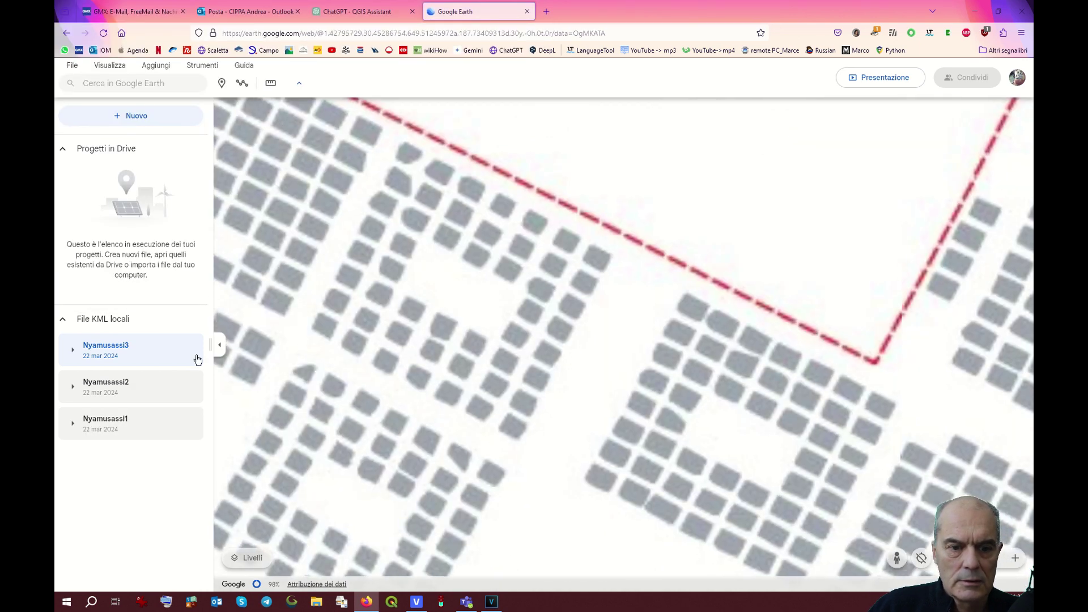
click(192, 350)
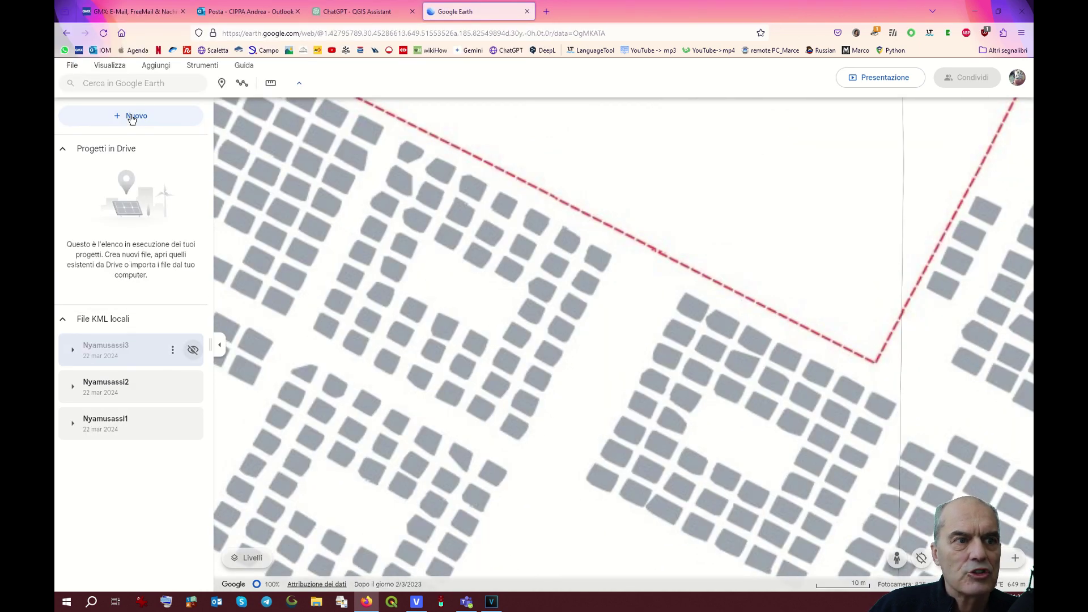
click(72, 66)
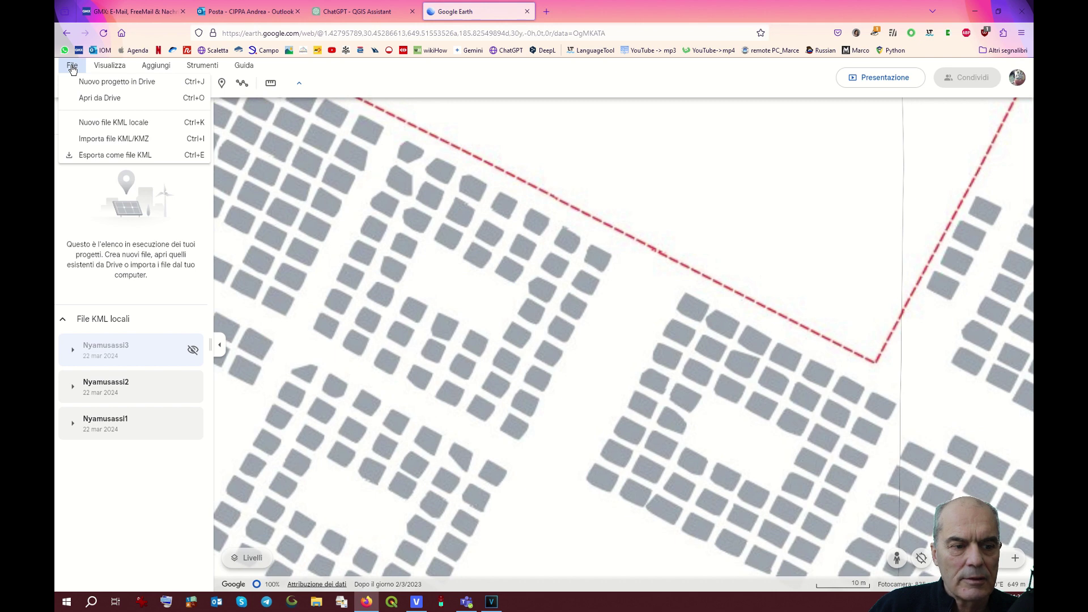
click(114, 139)
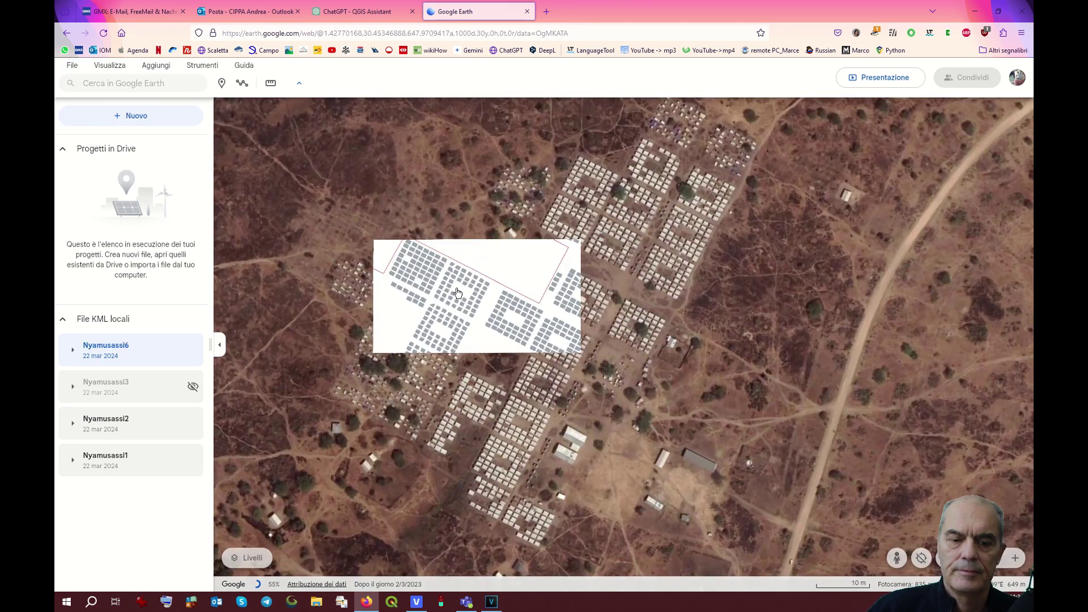
scroll(458, 292, up, 5)
Hide Nyamusassi2 and Nyamusassi3, leaving the Nyamusassi6 overlay showing
click(192, 387)
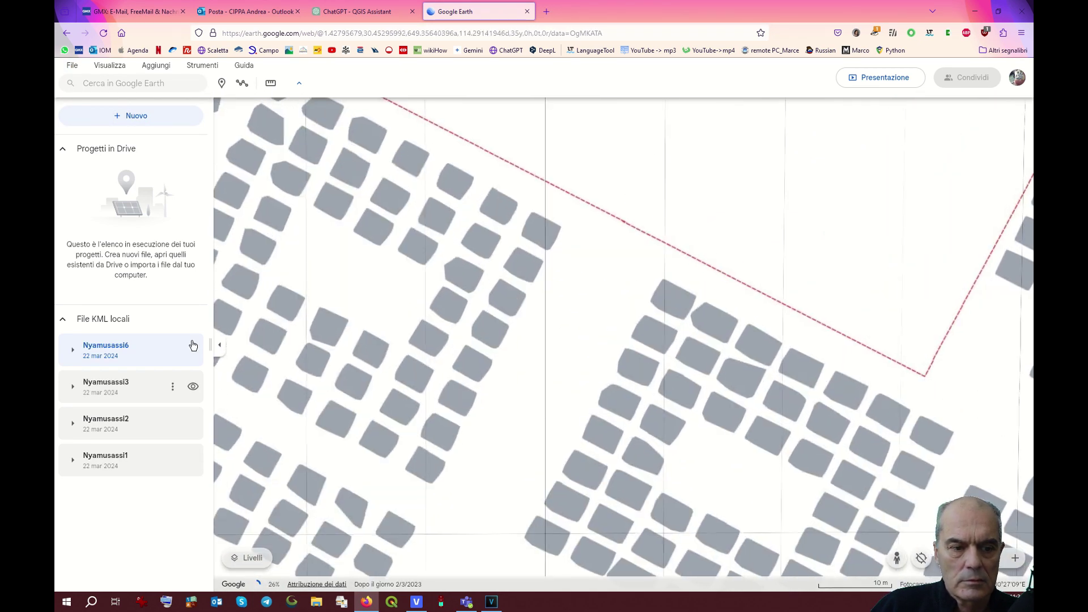
mouse_move(193, 350)
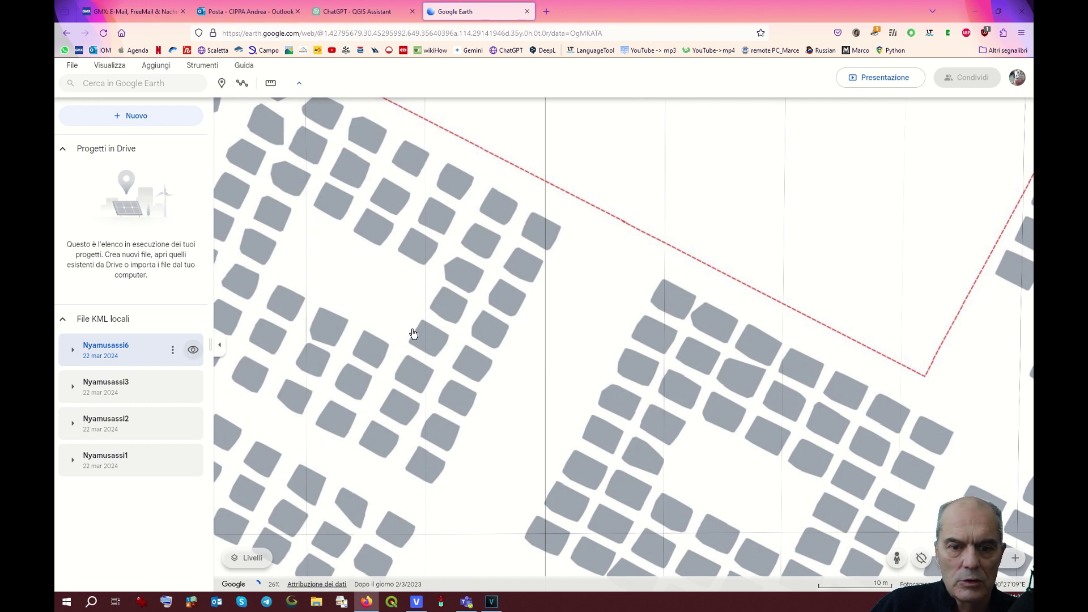
scroll(413, 334, up, 2)
click(193, 349)
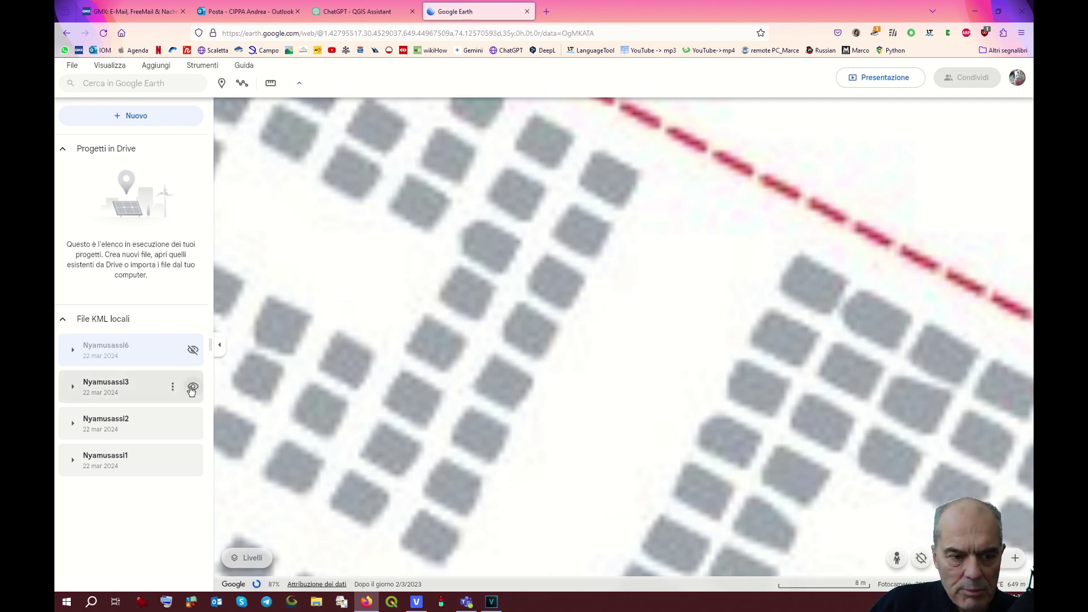
click(193, 388)
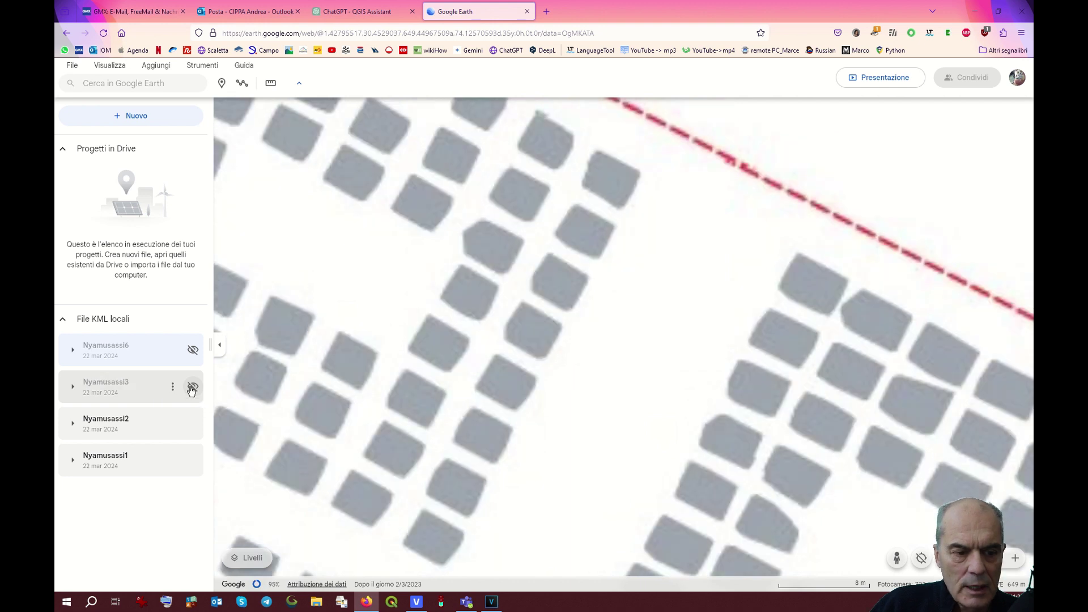
click(193, 424)
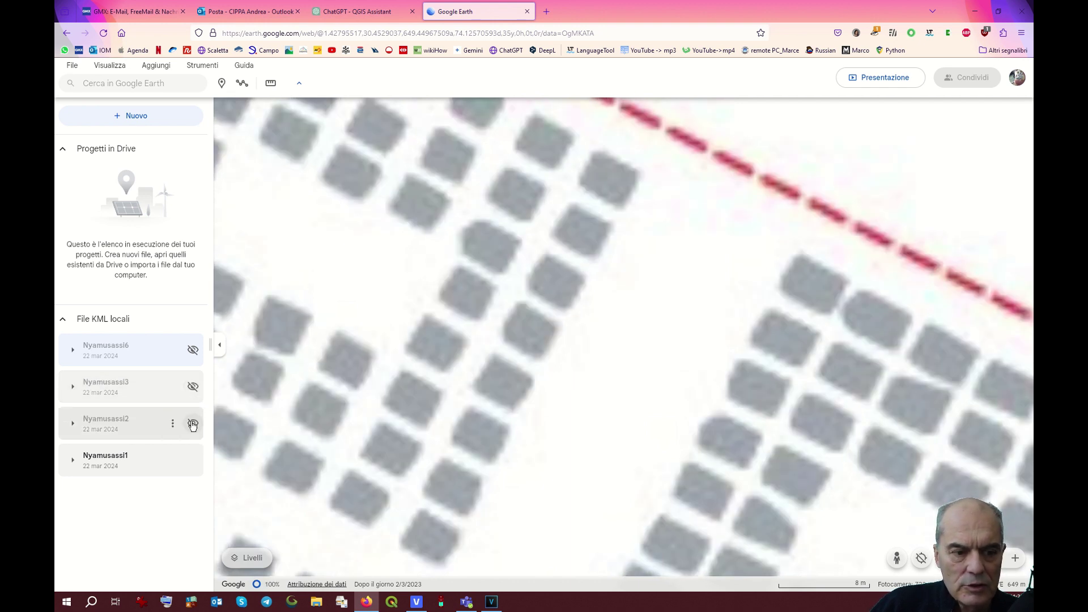
click(193, 349)
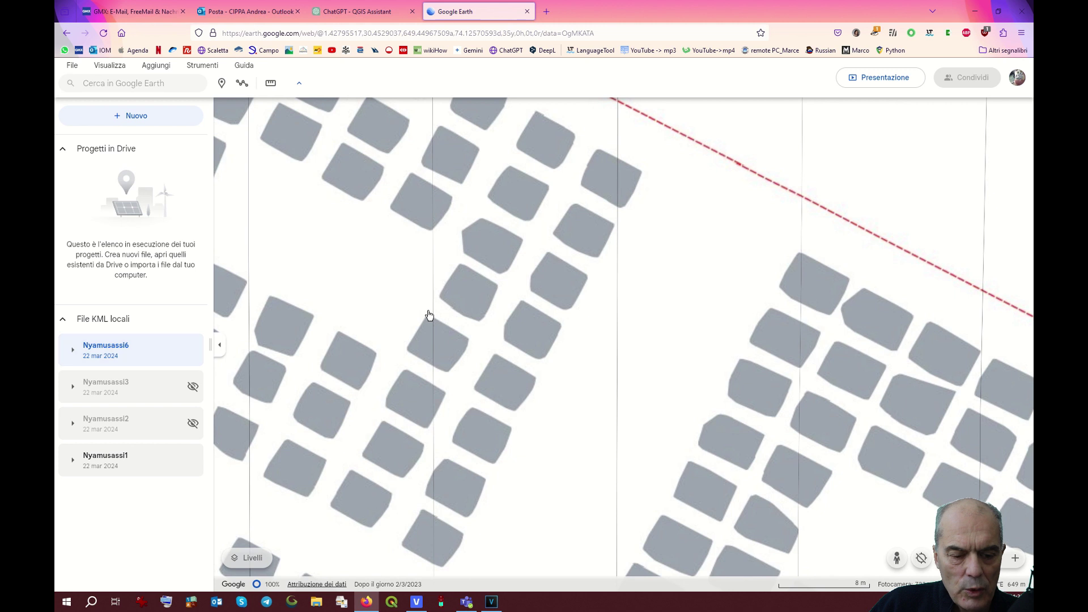
Open the Desktop TEMP folder in File Explorer to list the four Nyamusassi KMZ exports
click(319, 605)
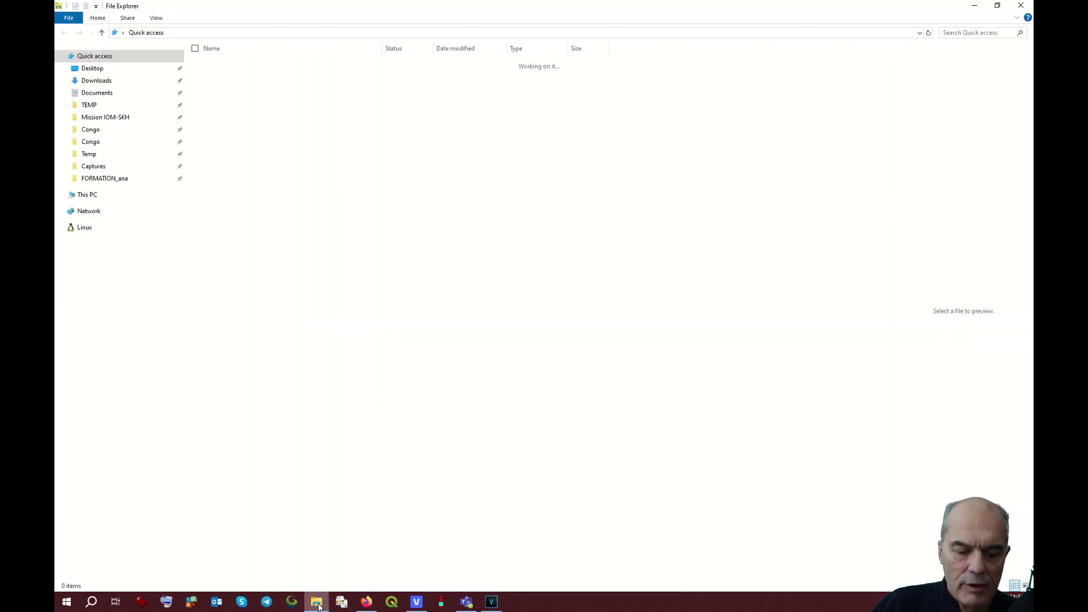
click(89, 105)
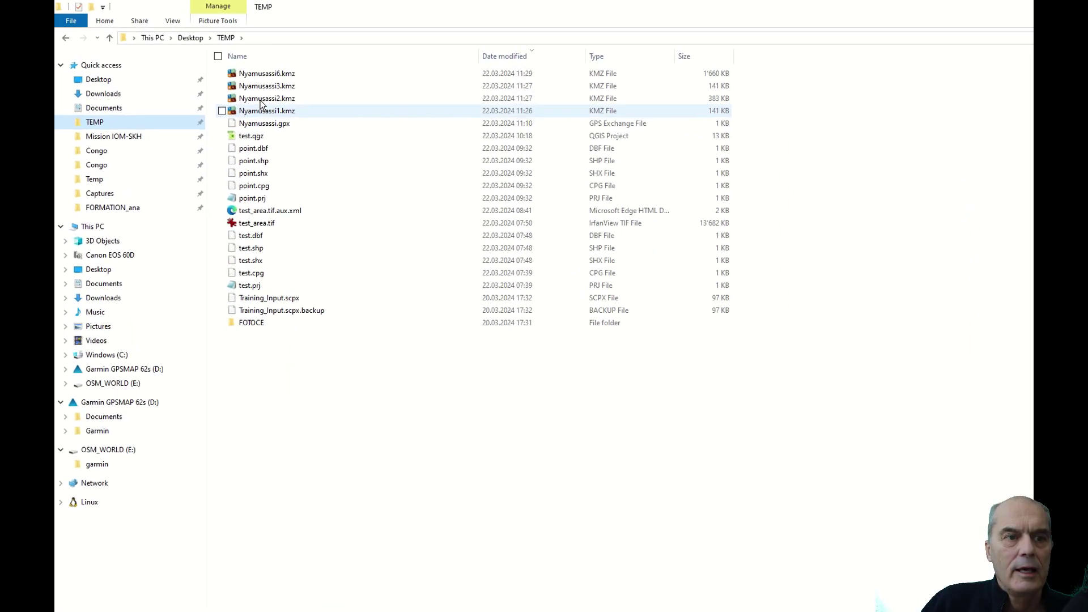
Select Nyamusassi6.kmz, then browse to Garmin GPSMAP 62s (D:) > Garmin > CustomMaps
click(260, 73)
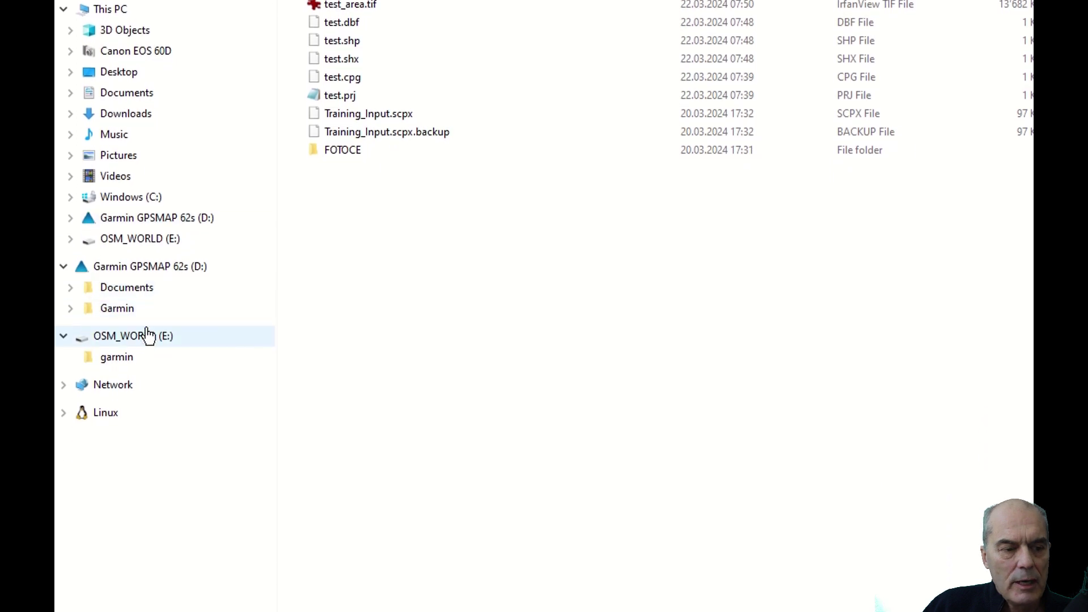
click(121, 271)
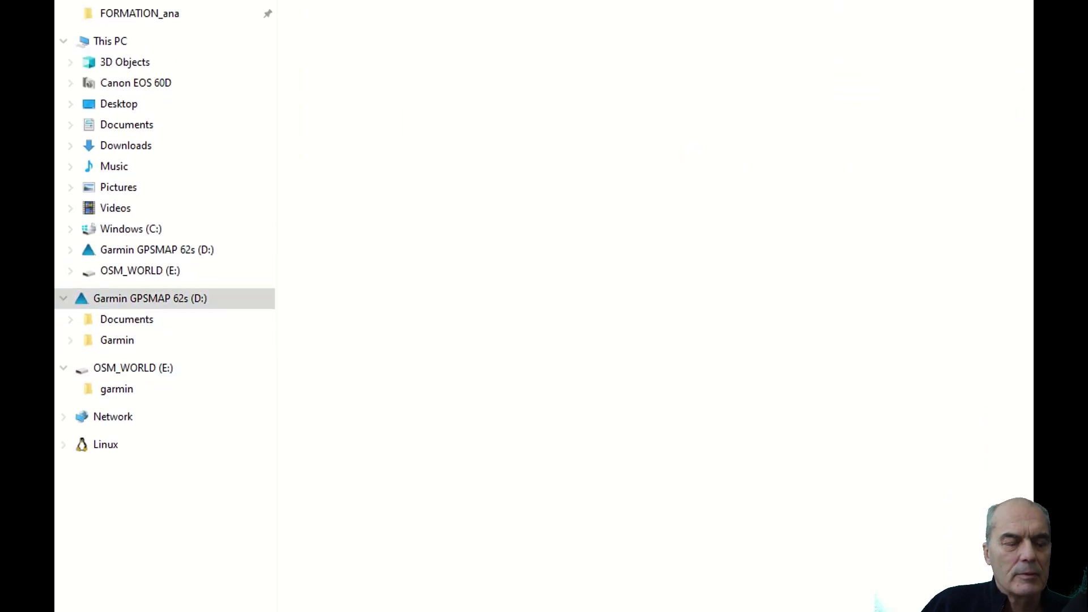
click(117, 340)
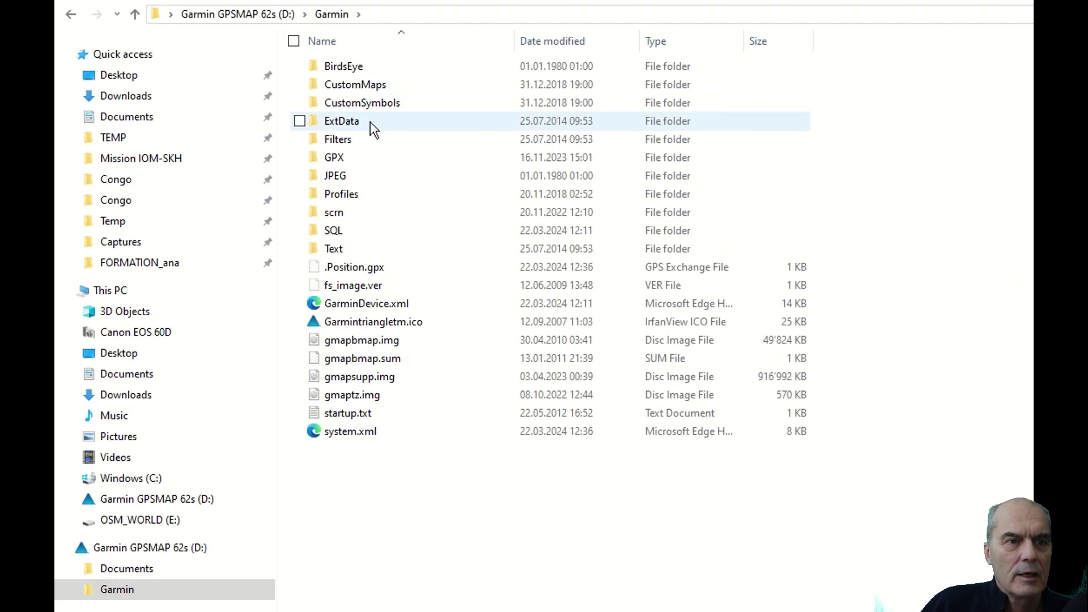
double_click(378, 86)
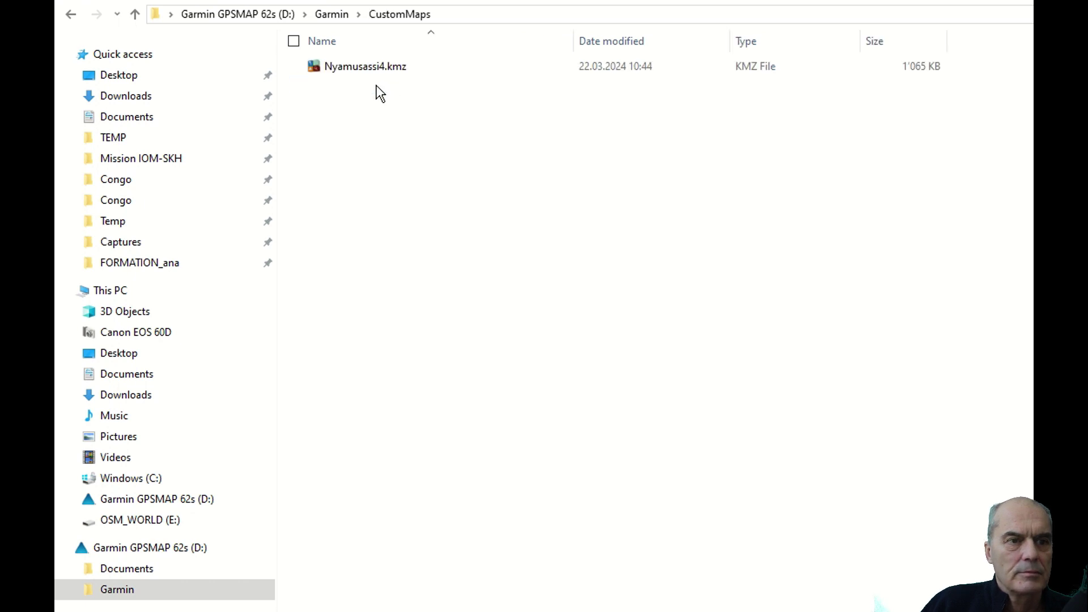